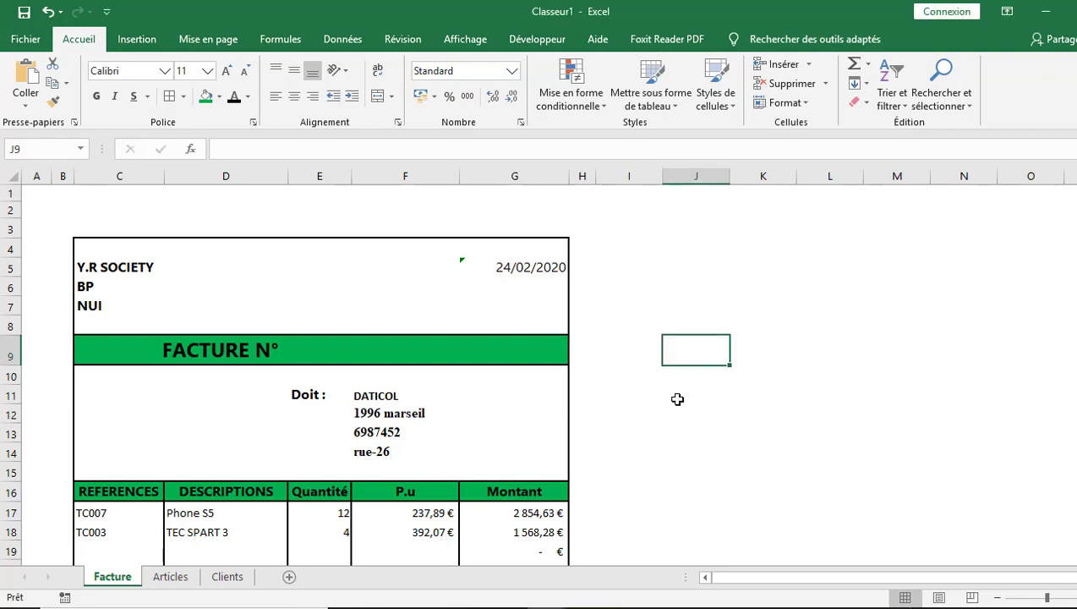
- Change the article reference in the invoice's first line, cell C17, to TC006
{"action": "scroll", "coordinate": [322, 372], "scroll_direction": "down", "scroll_amount": 5}
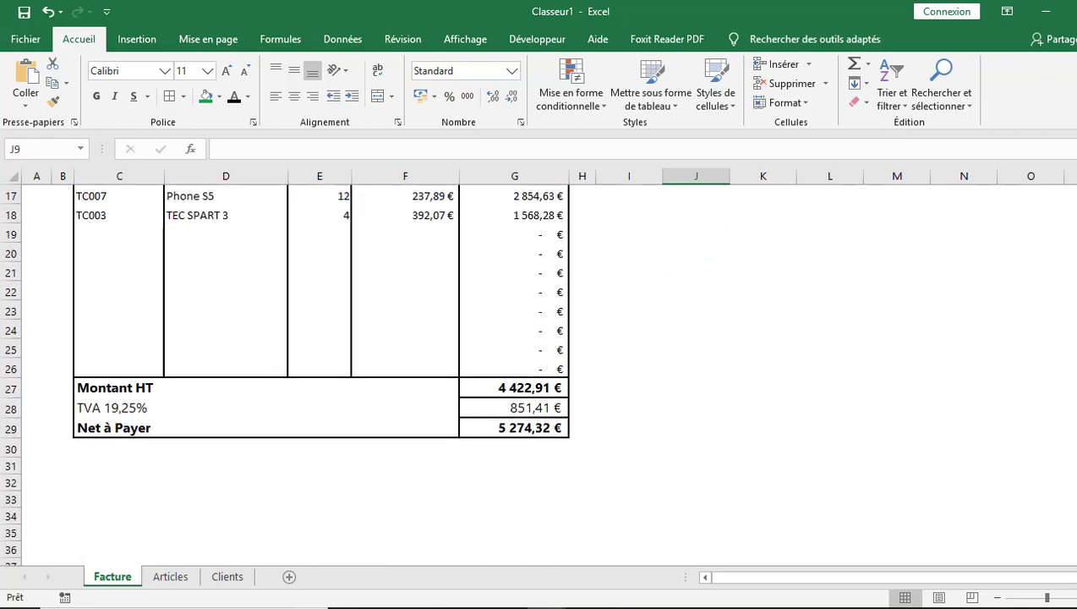
{"action": "scroll", "coordinate": [276, 378], "scroll_direction": "up", "scroll_amount": 4}
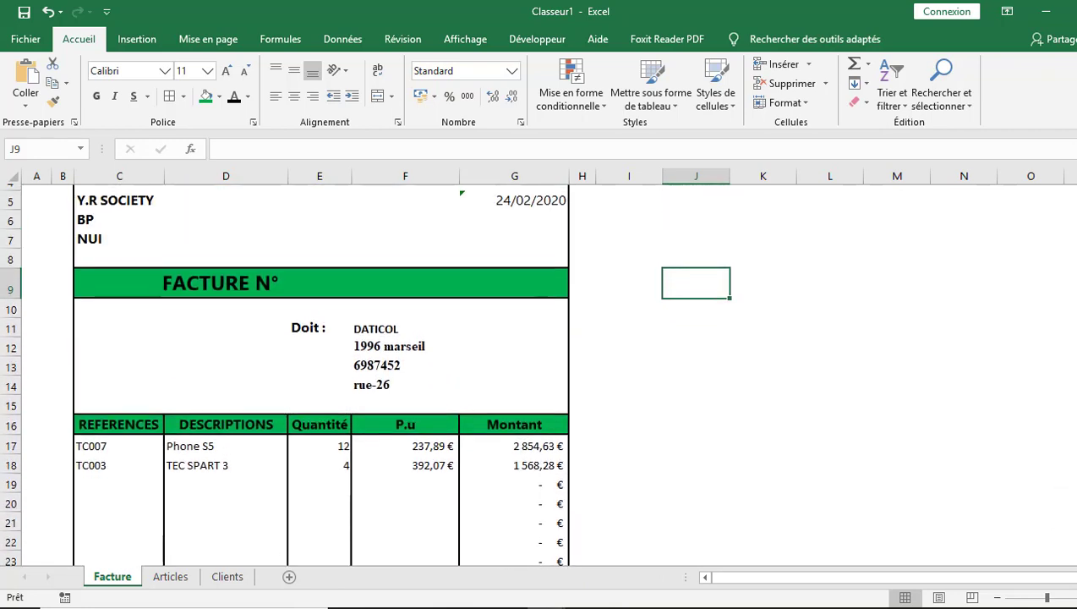
{"action": "left_click", "coordinate": [95, 439]}
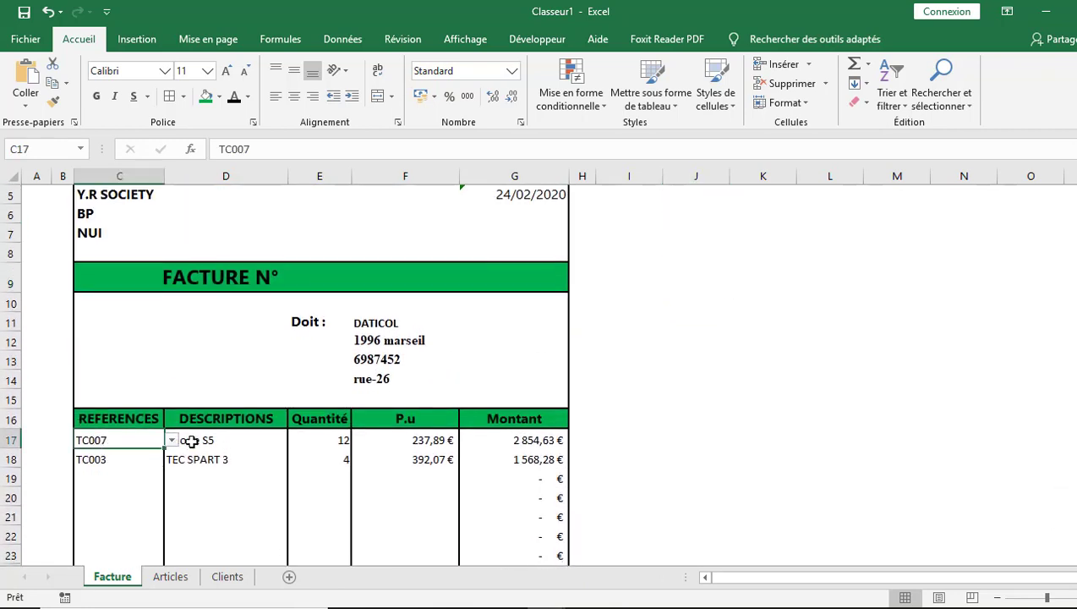
{"action": "left_click", "coordinate": [171, 439]}
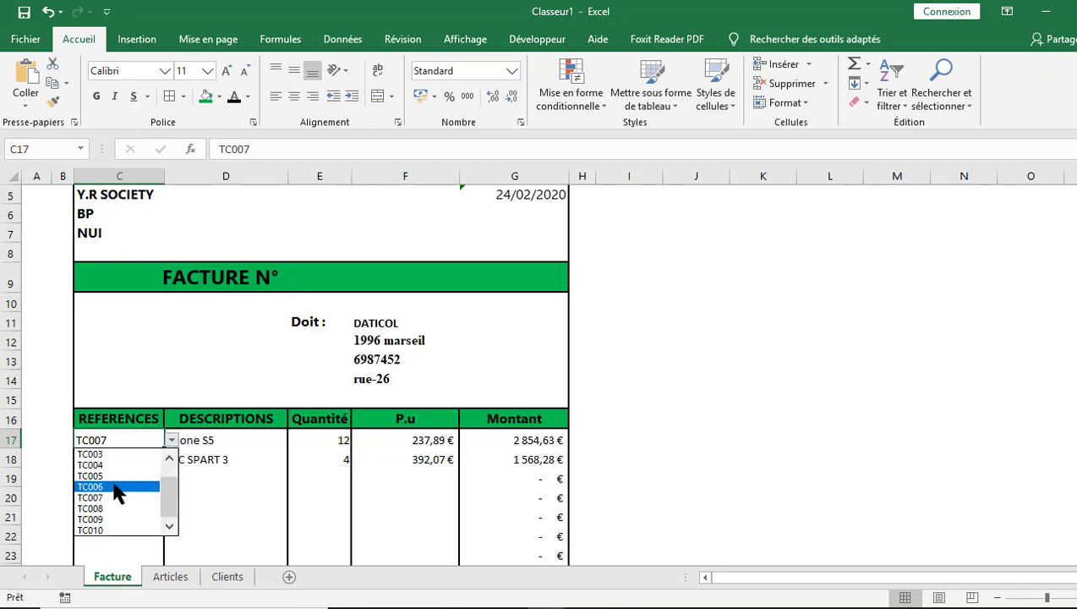
{"action": "left_click", "coordinate": [111, 475]}
- Choose DOILIPARM as the invoiced client in cell F11
{"action": "left_click", "coordinate": [380, 325]}
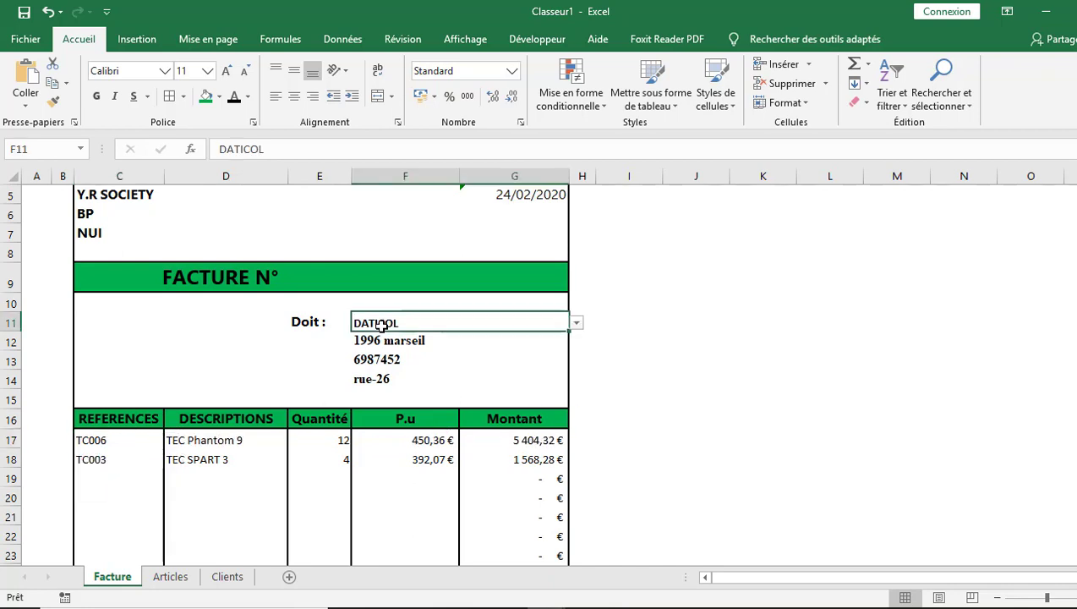
{"action": "left_click", "coordinate": [575, 323]}
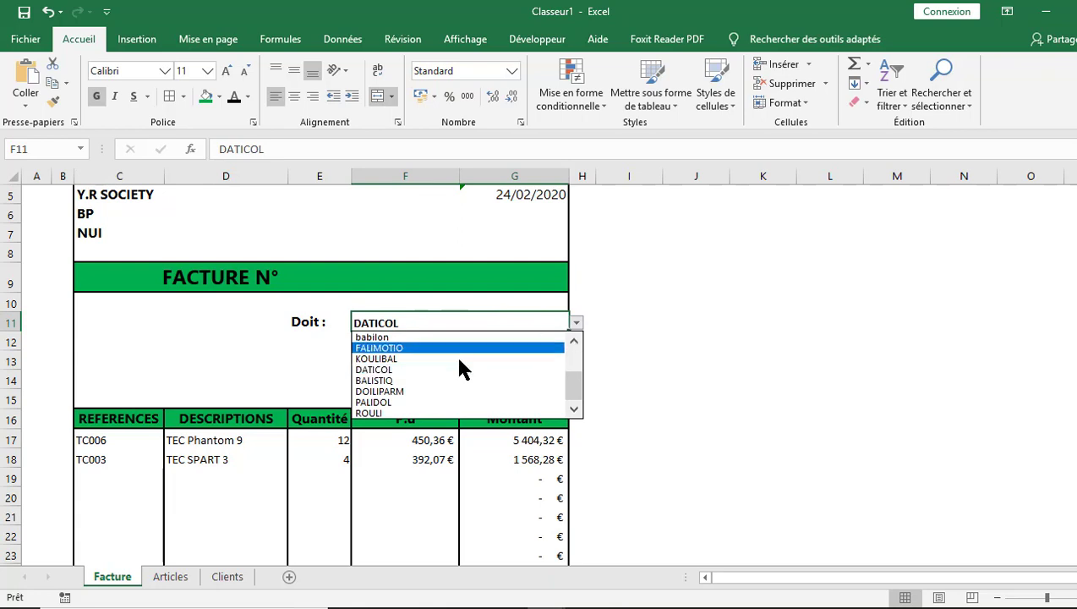
{"action": "left_click", "coordinate": [439, 395]}
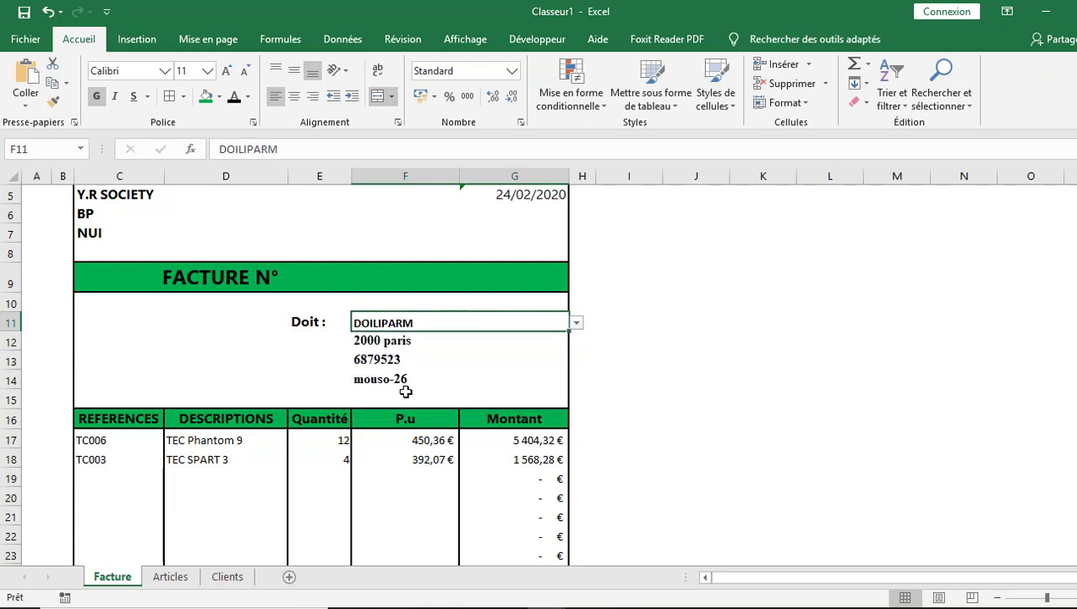
- Examine the invoice number cell E9 and the formulas behind the descriptions, unit prices, amounts and client details
{"action": "scroll", "coordinate": [1059, 315], "scroll_direction": "up", "scroll_amount": 2}
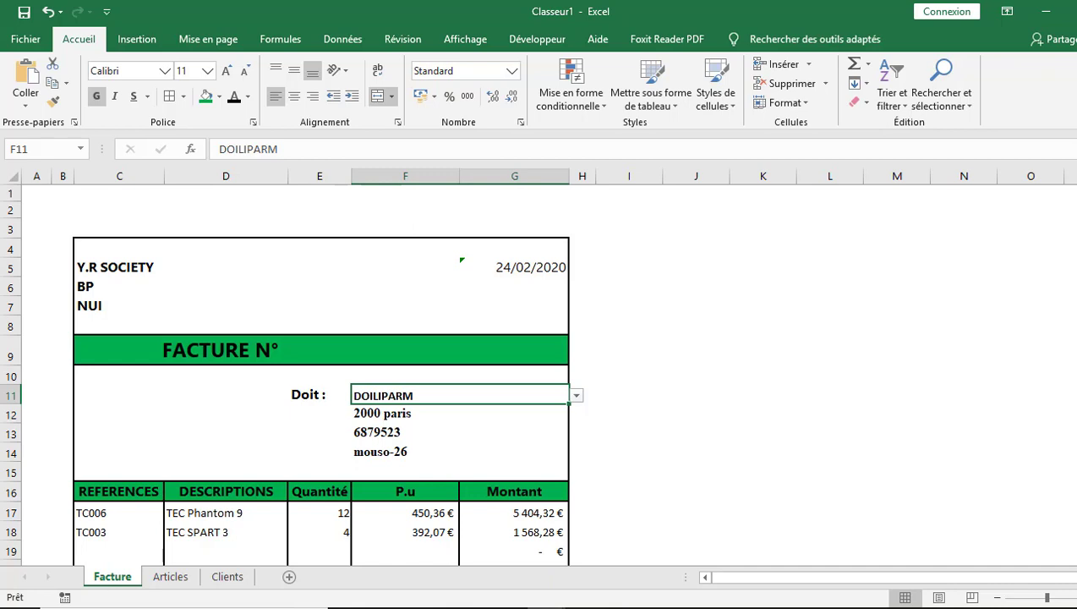
{"action": "left_click", "coordinate": [318, 349]}
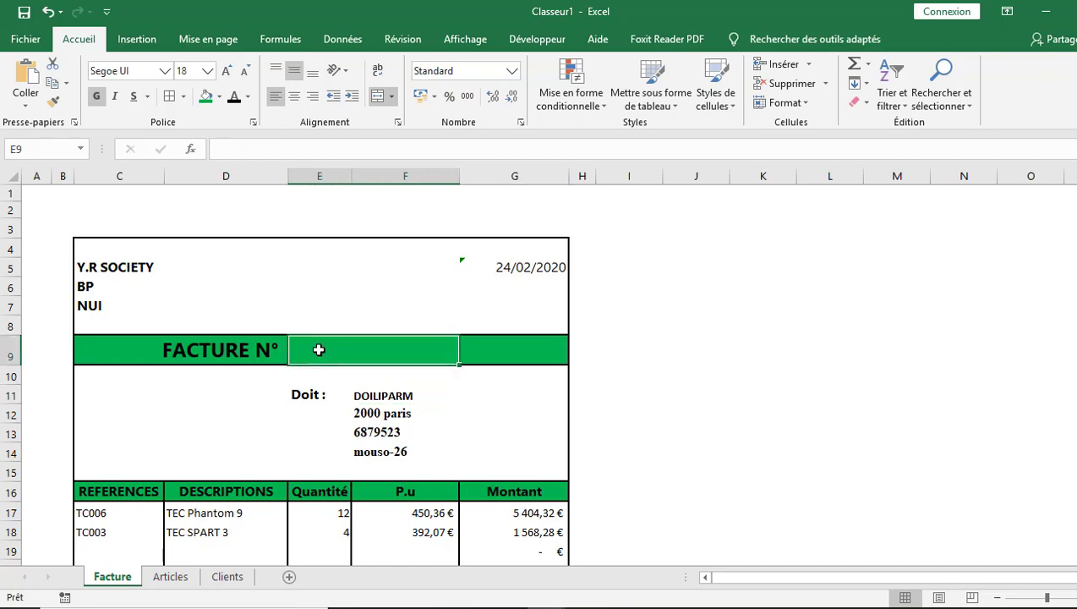
{"action": "left_click", "coordinate": [425, 532]}
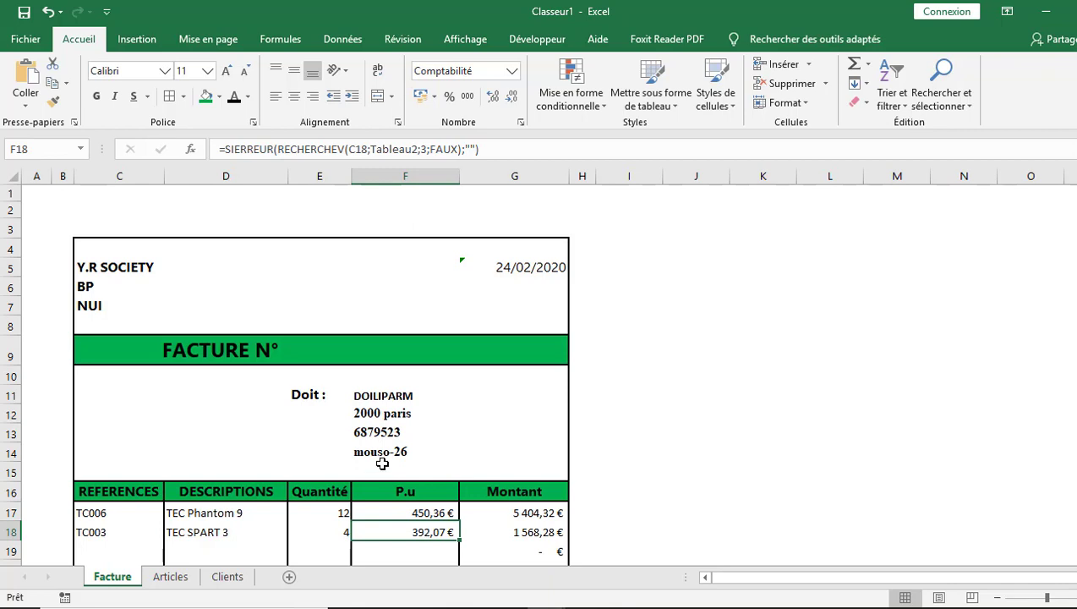
{"action": "left_click", "coordinate": [322, 351]}
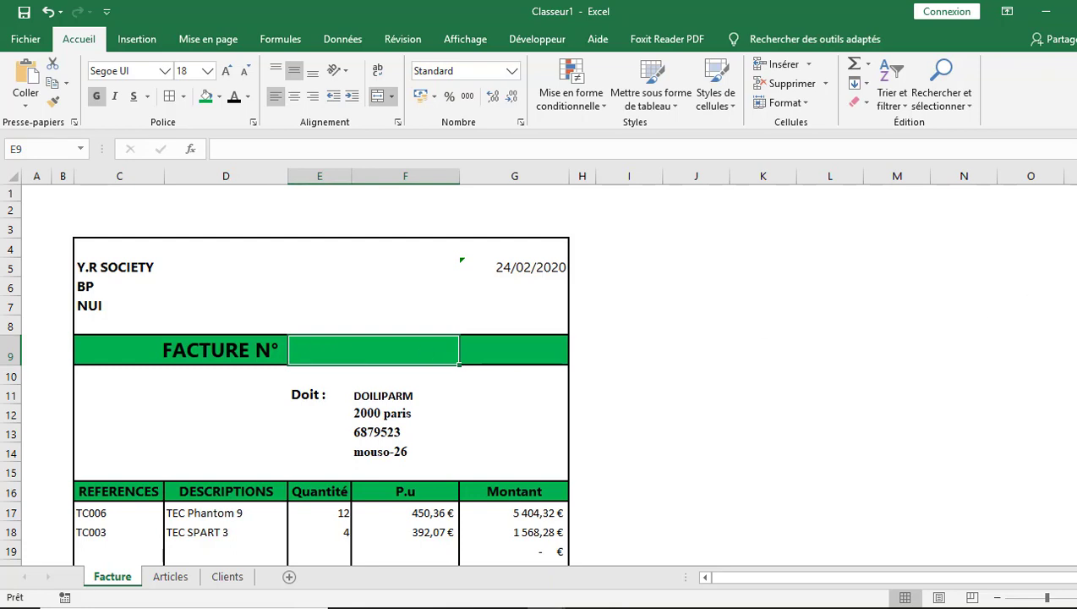
{"action": "scroll", "coordinate": [739, 363], "scroll_direction": "down", "scroll_amount": 2}
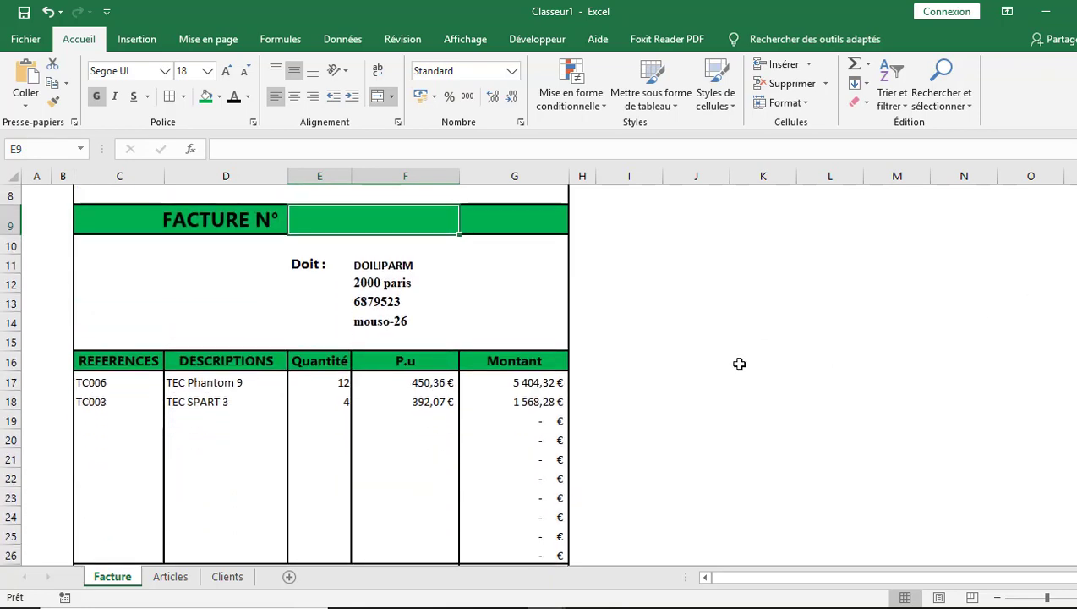
{"action": "left_click", "coordinate": [738, 363]}
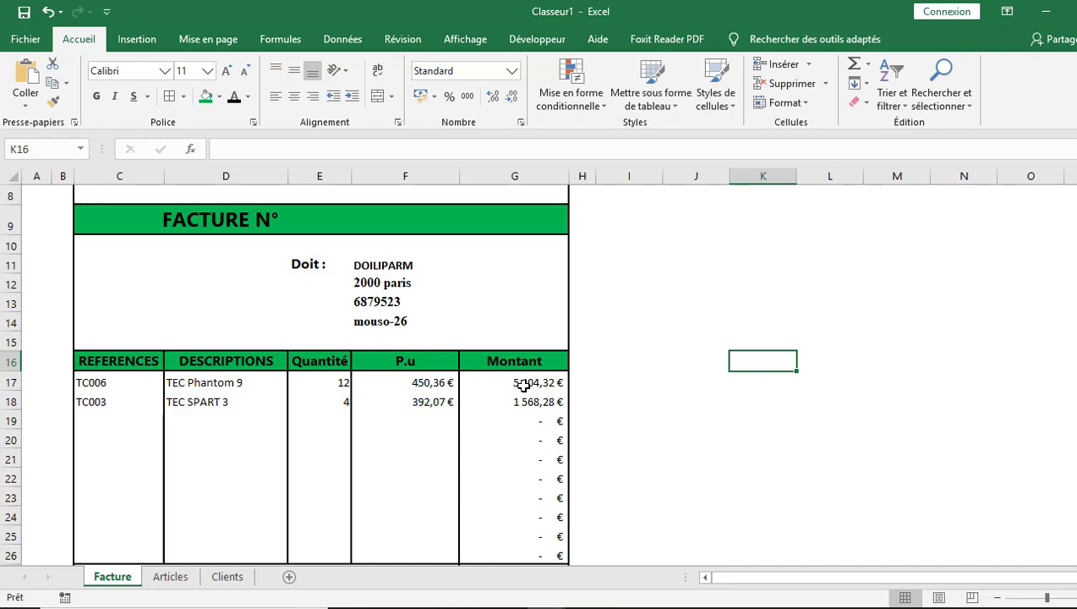
{"action": "left_click_drag", "start_coordinate": [427, 380], "coordinate": [426, 419]}
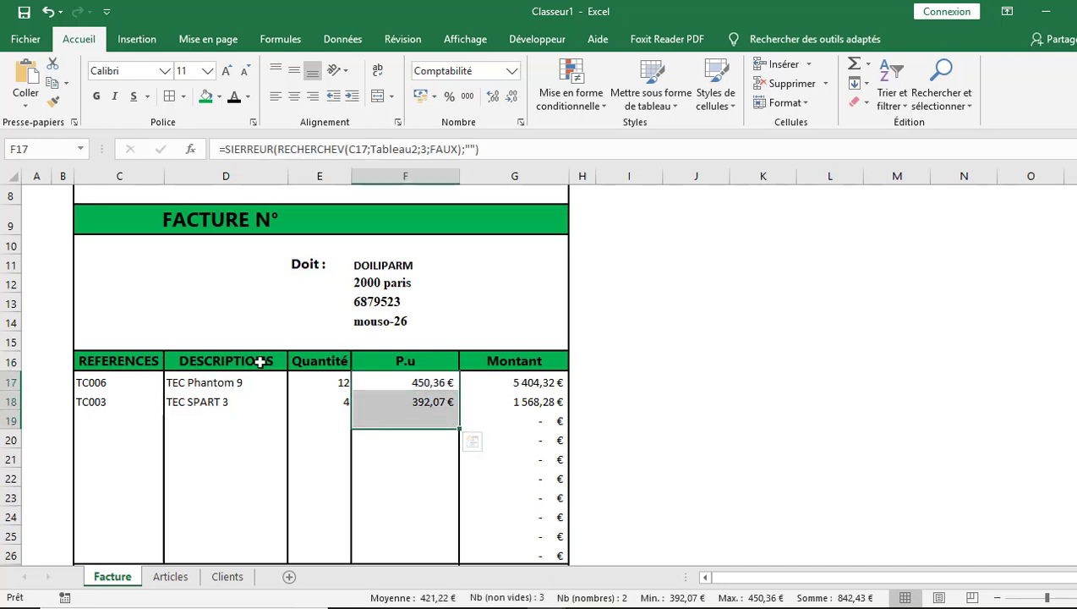
{"action": "left_click_drag", "start_coordinate": [227, 385], "coordinate": [224, 404]}
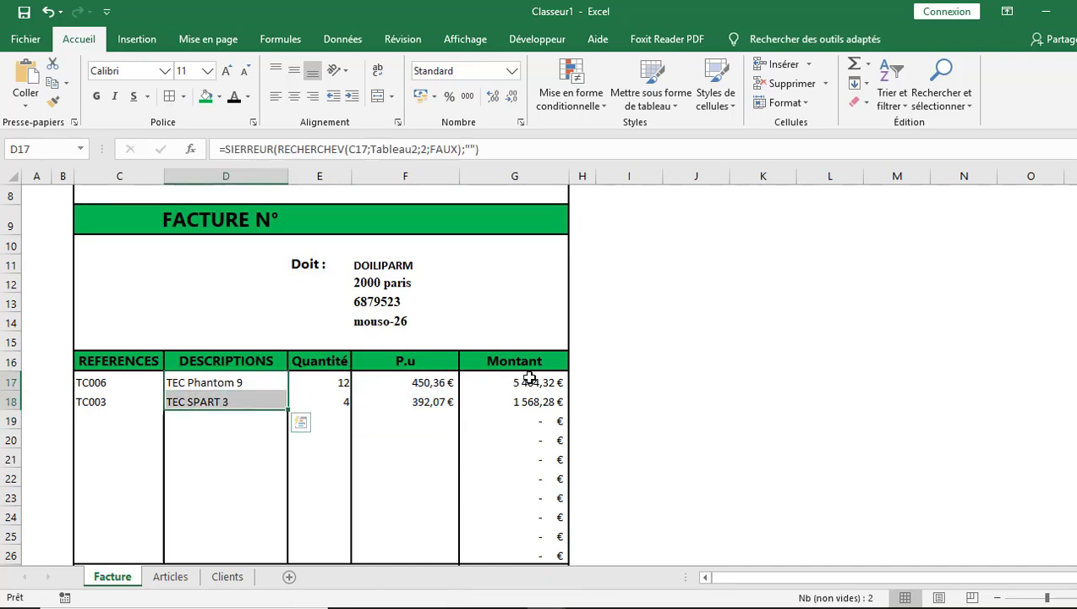
{"action": "left_click_drag", "start_coordinate": [529, 380], "coordinate": [523, 470]}
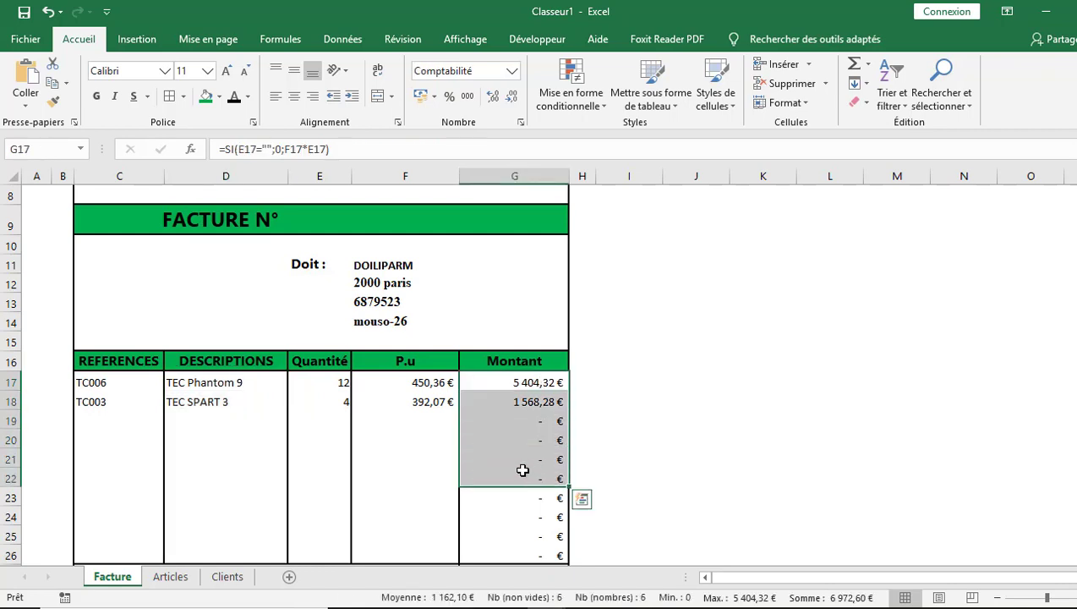
{"action": "left_click_drag", "start_coordinate": [388, 282], "coordinate": [387, 321]}
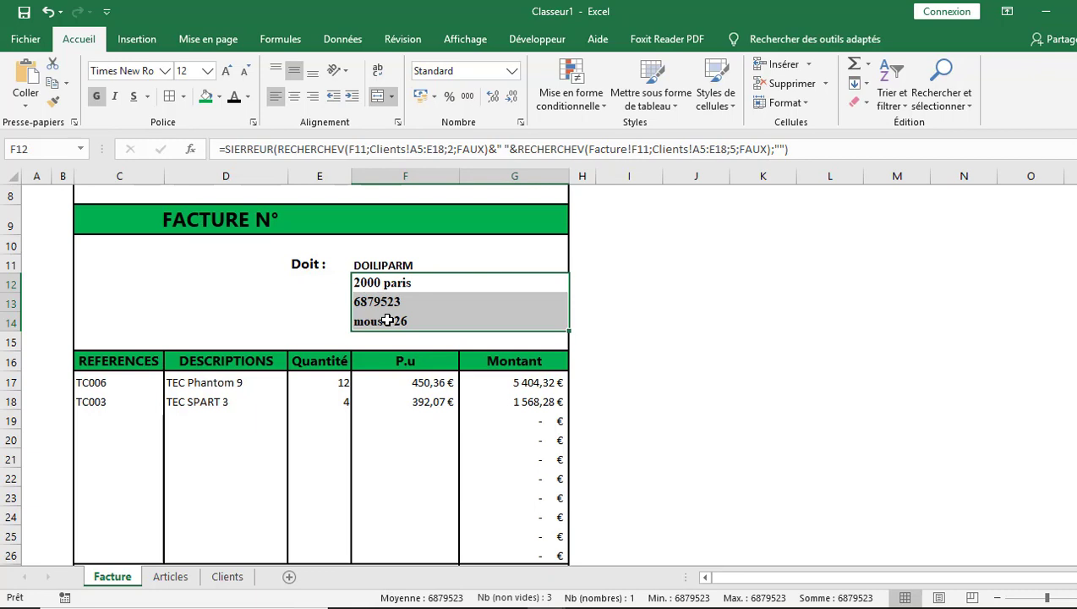
{"action": "left_click", "coordinate": [311, 215]}
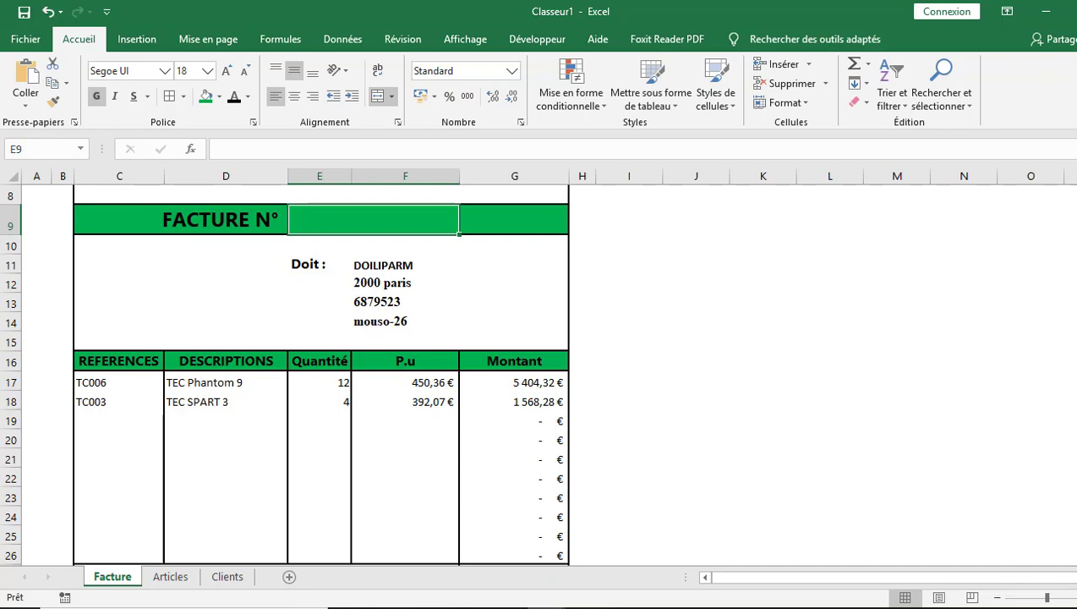
{"action": "scroll", "coordinate": [321, 372], "scroll_direction": "up", "scroll_amount": 3}
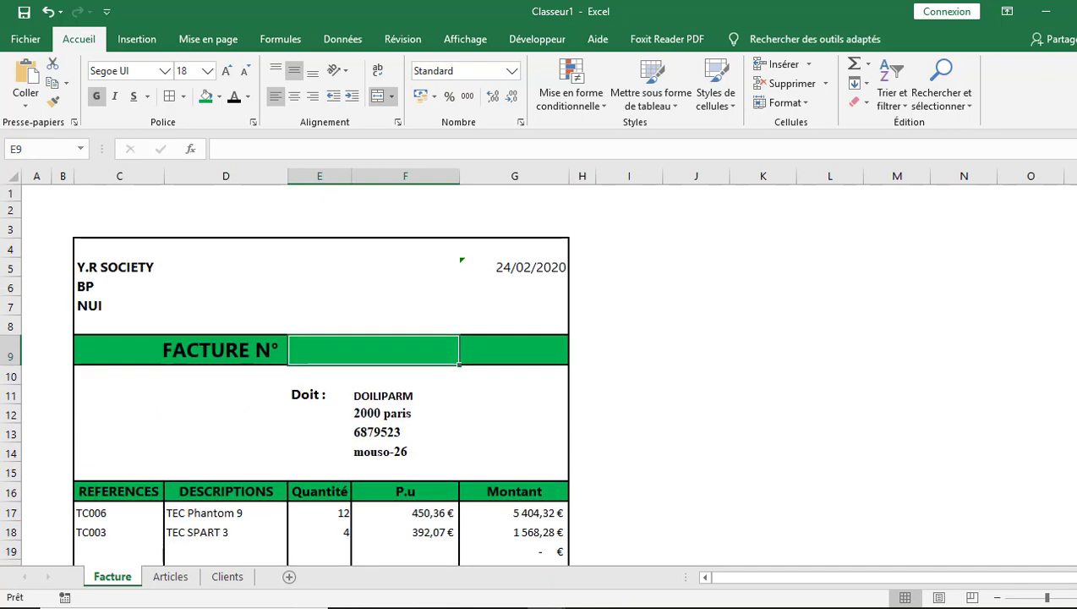
{"action": "left_click", "coordinate": [688, 243]}
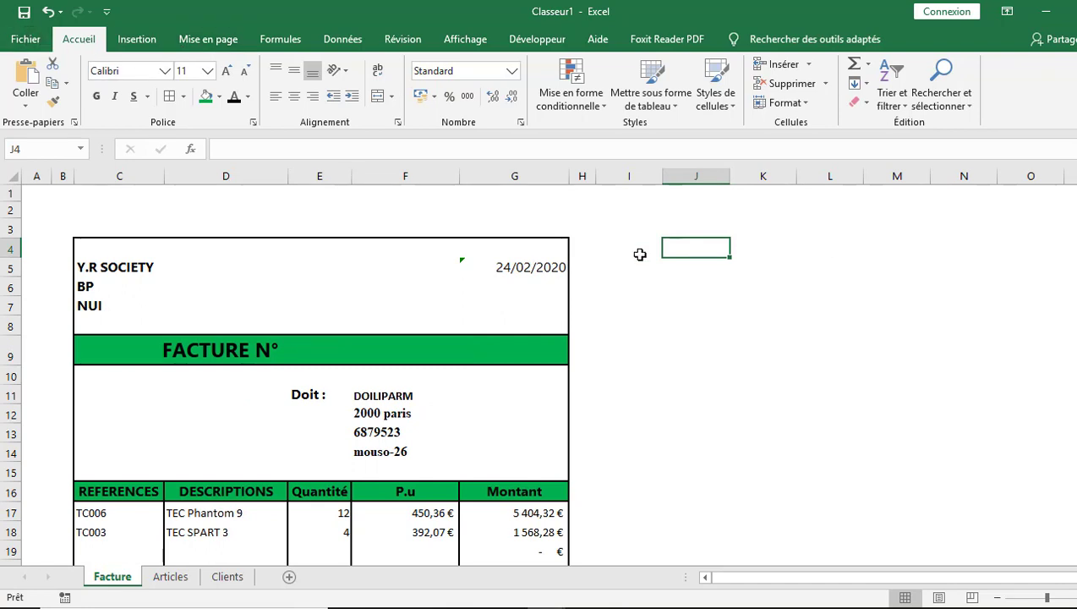
- Turn off the Verrouillée and Masquée protection options for all cells of the Facture sheet
{"action": "left_click", "coordinate": [12, 175]}
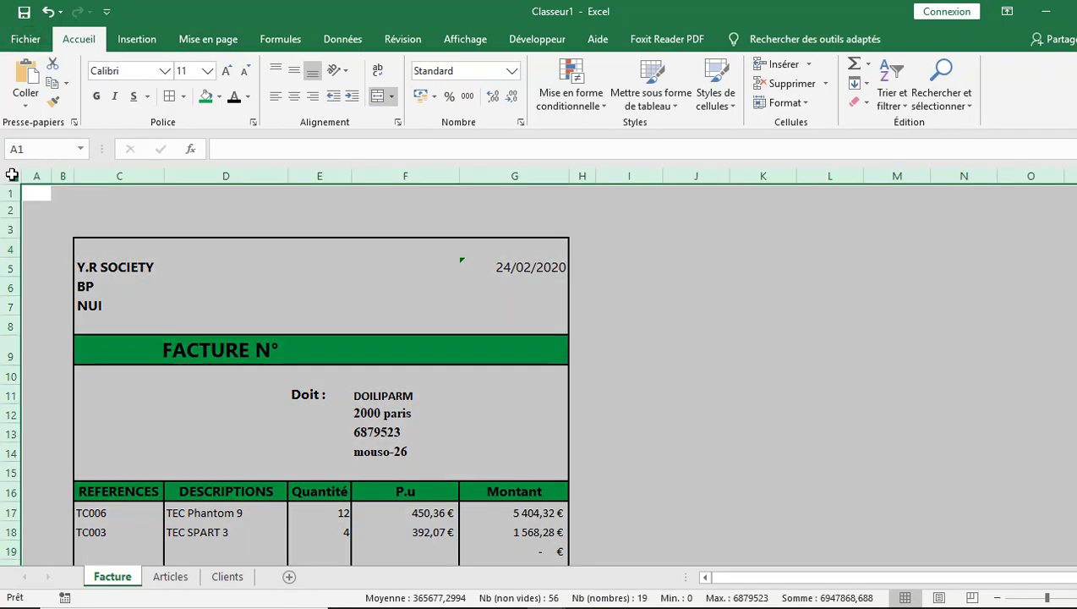
{"action": "right_click", "coordinate": [655, 381]}
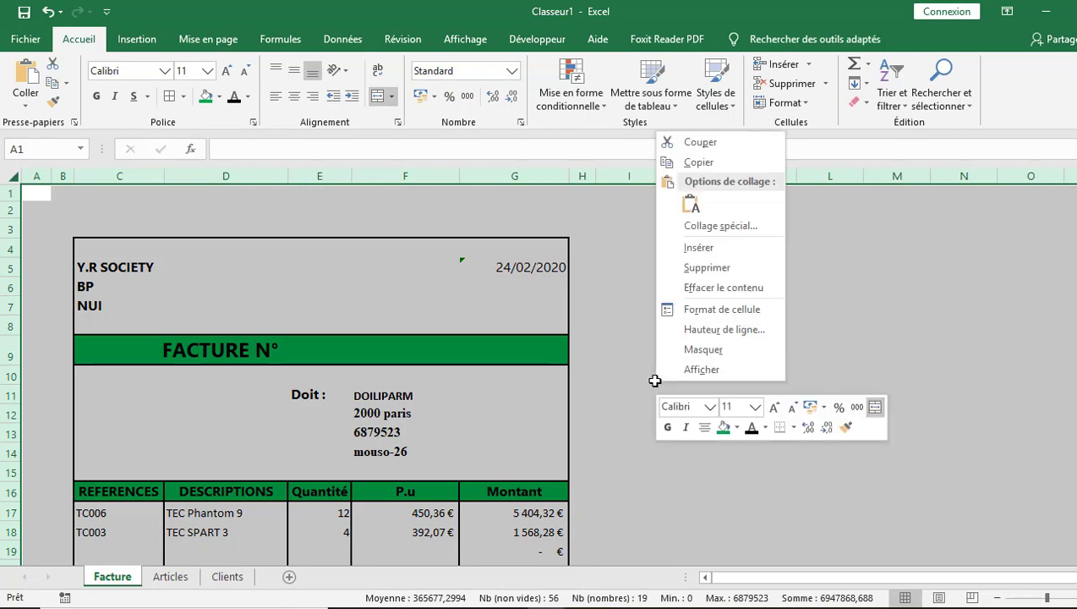
{"action": "left_click", "coordinate": [715, 308]}
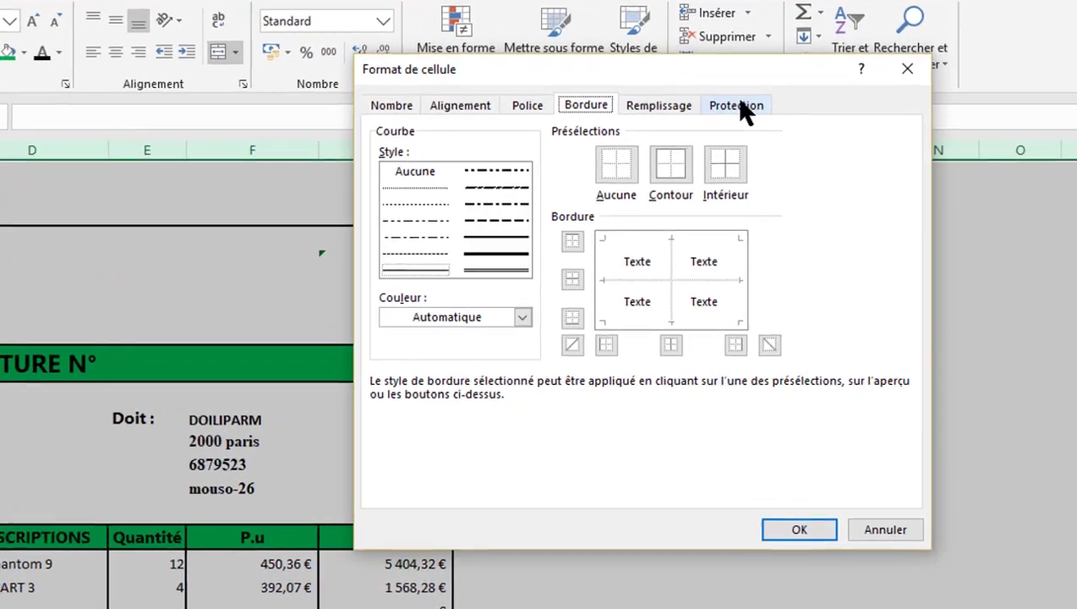
{"action": "left_click", "coordinate": [777, 126]}
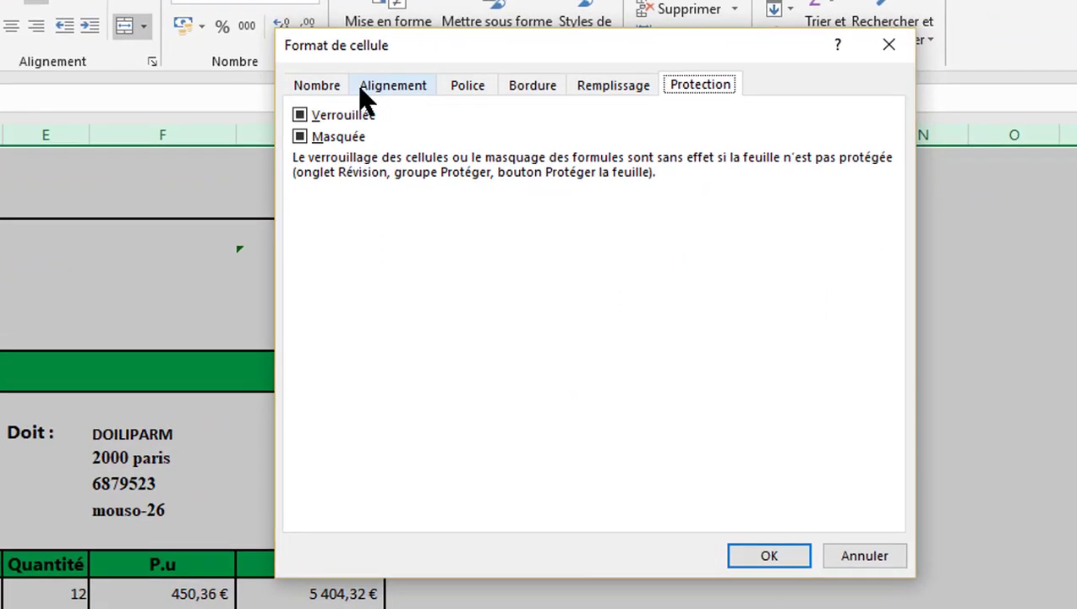
{"action": "left_click", "coordinate": [299, 114]}
{"action": "left_click", "coordinate": [300, 136]}
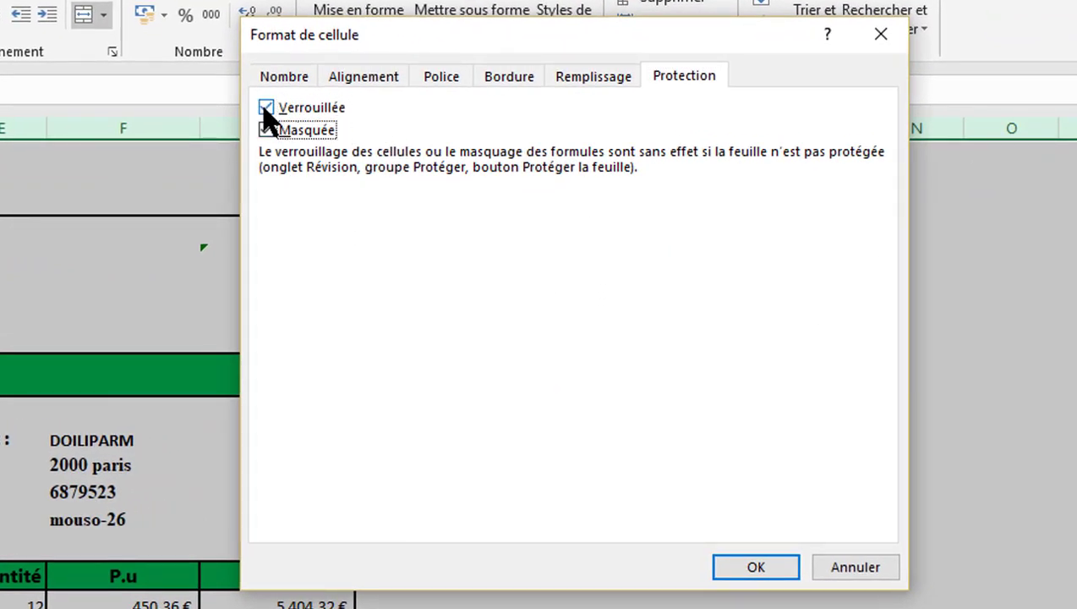
{"action": "left_click", "coordinate": [267, 109]}
{"action": "left_click", "coordinate": [266, 131]}
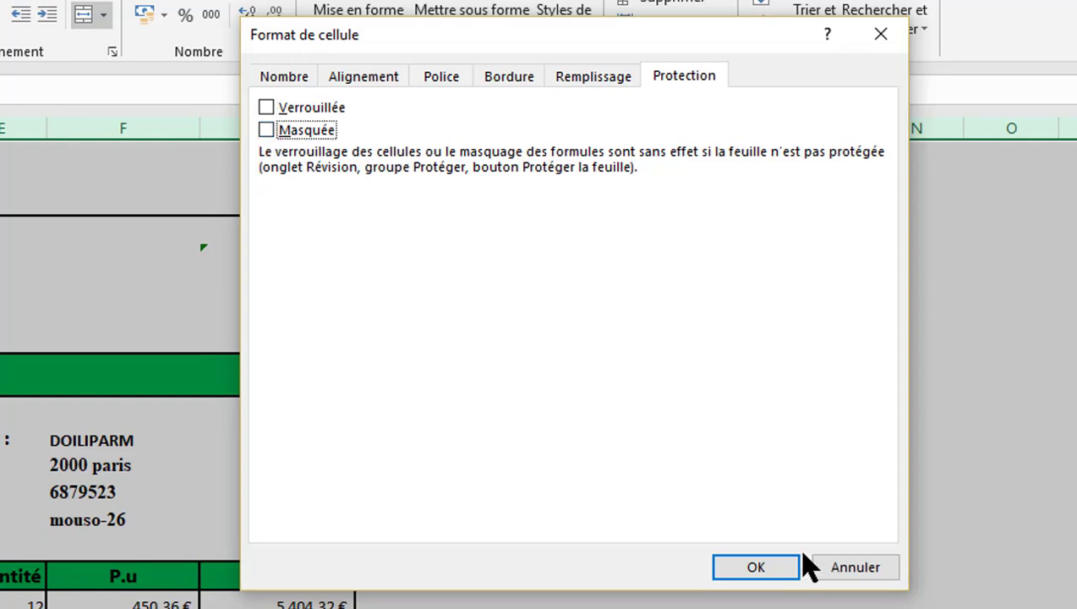
{"action": "left_click", "coordinate": [768, 568]}
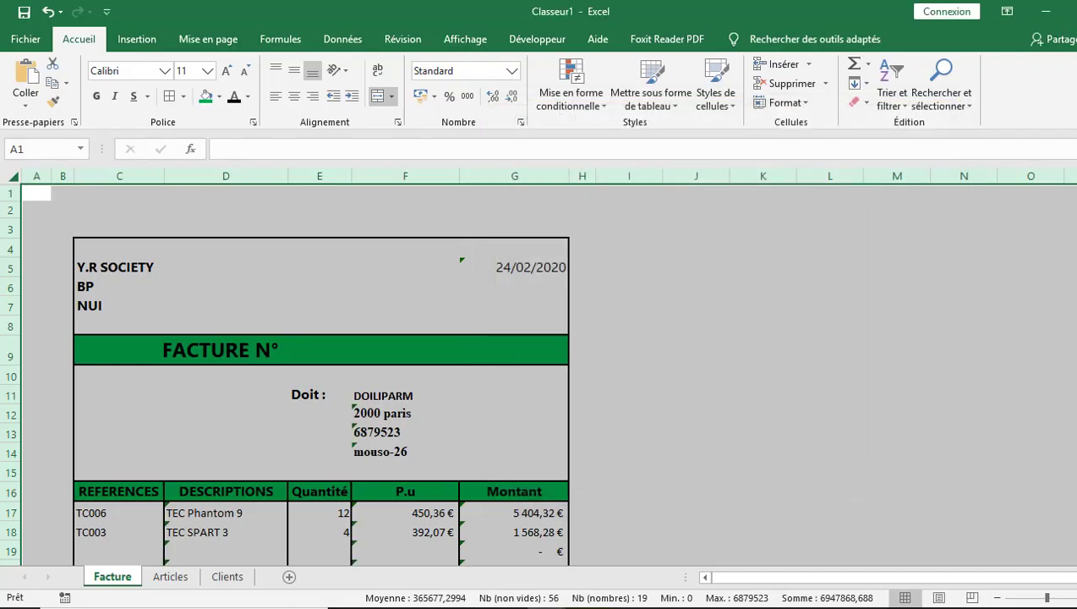
- Select the invoice's formula cells together: descriptions D17:D26, unit prices F17:F26, amounts and totals G17:G29, and client details F12:F14
{"action": "scroll", "coordinate": [538, 373], "scroll_direction": "down", "scroll_amount": 4}
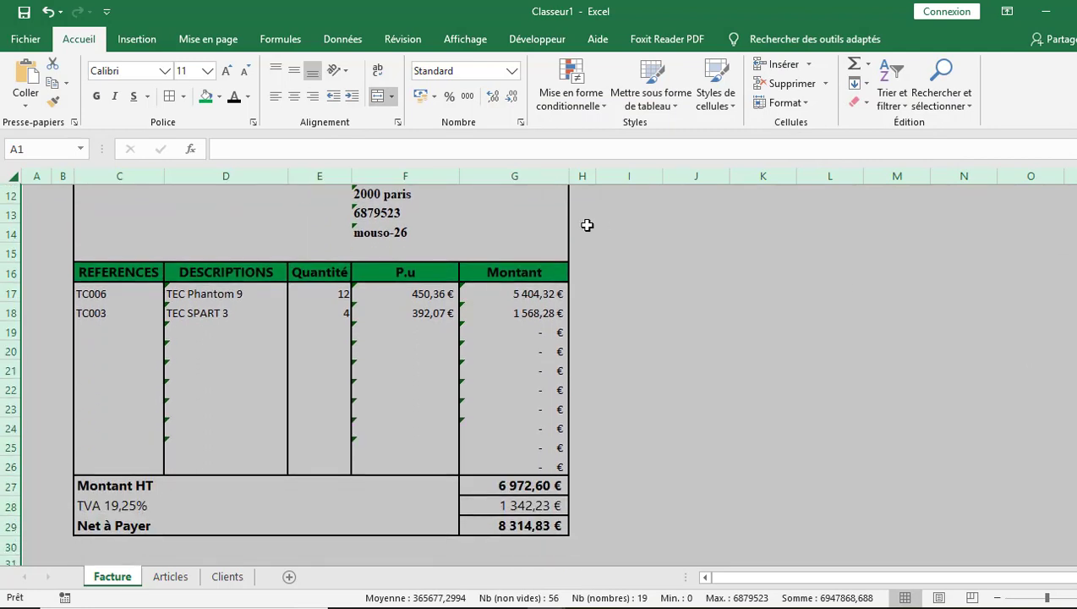
{"action": "left_click", "coordinate": [435, 295]}
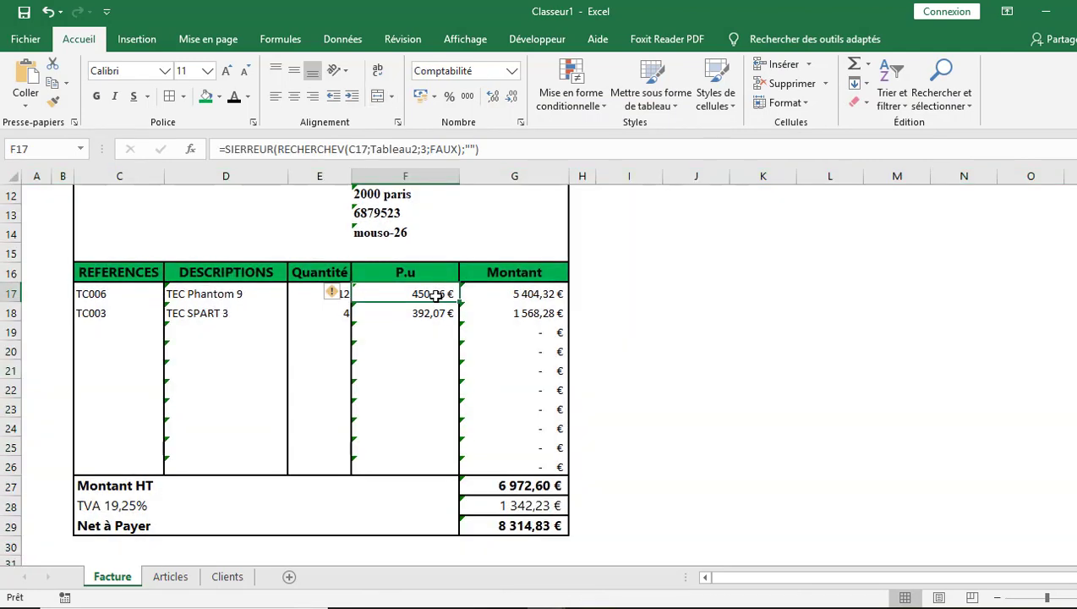
{"action": "left_click_drag", "start_coordinate": [221, 295], "coordinate": [207, 456]}
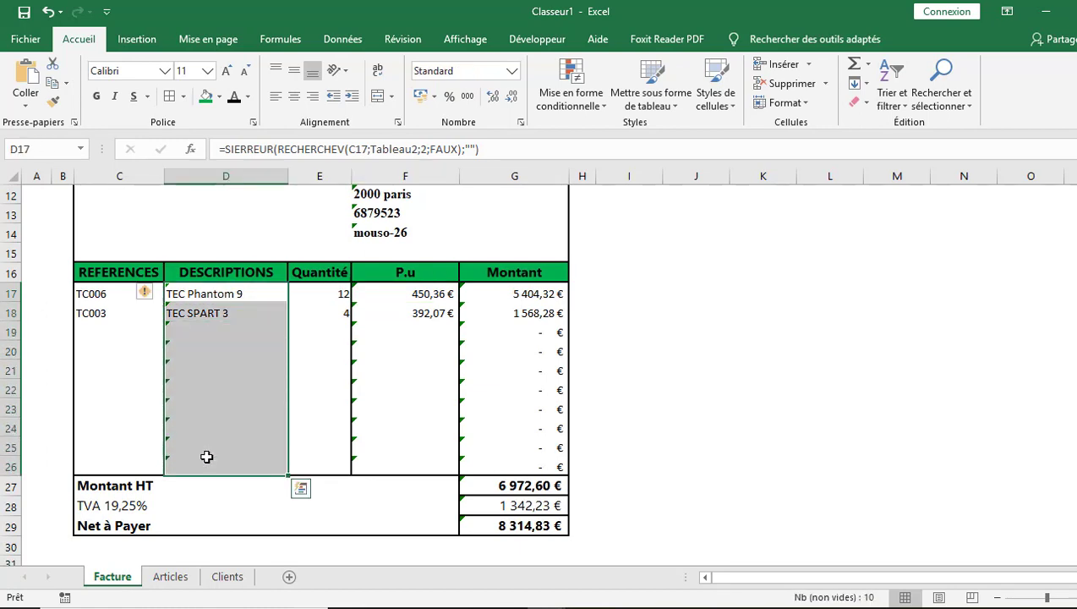
{"action": "left_click_drag", "start_coordinate": [421, 288], "coordinate": [426, 462]}
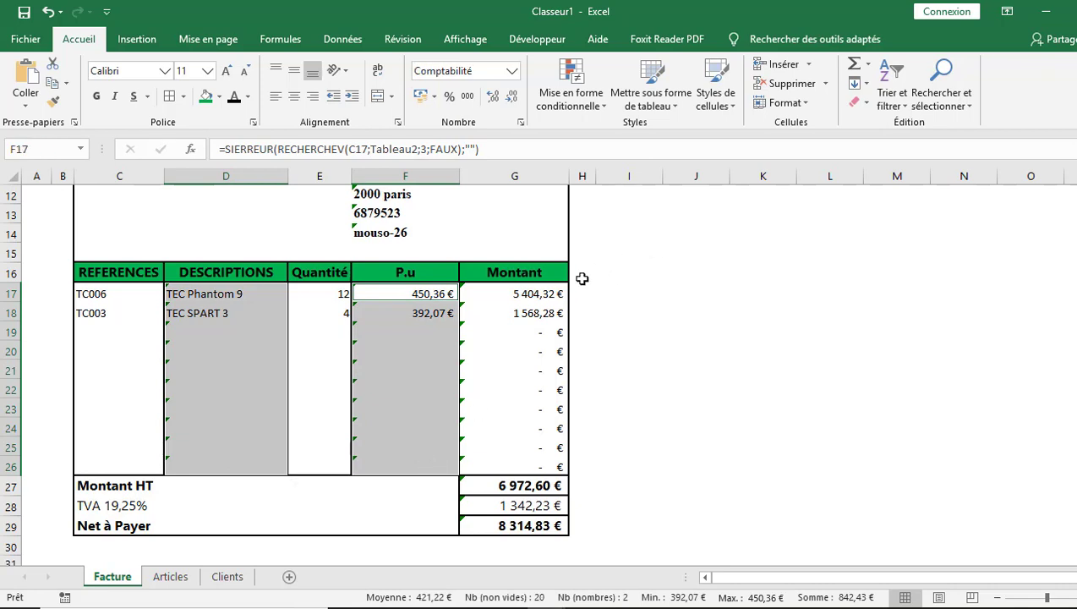
{"action": "left_click_drag", "start_coordinate": [551, 291], "coordinate": [541, 520]}
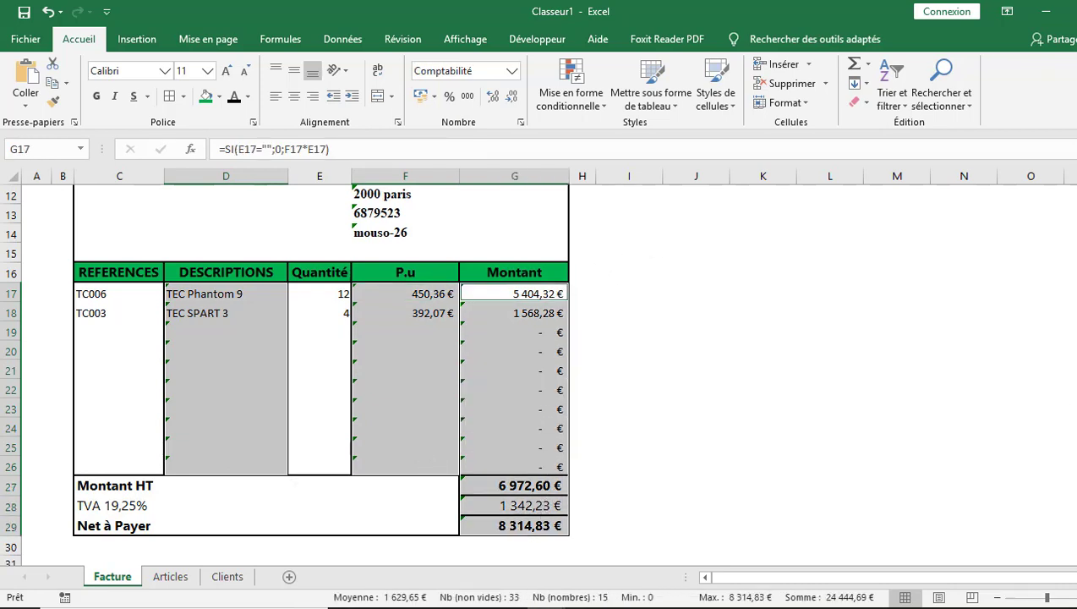
{"action": "scroll", "coordinate": [1054, 377], "scroll_direction": "up", "scroll_amount": 3}
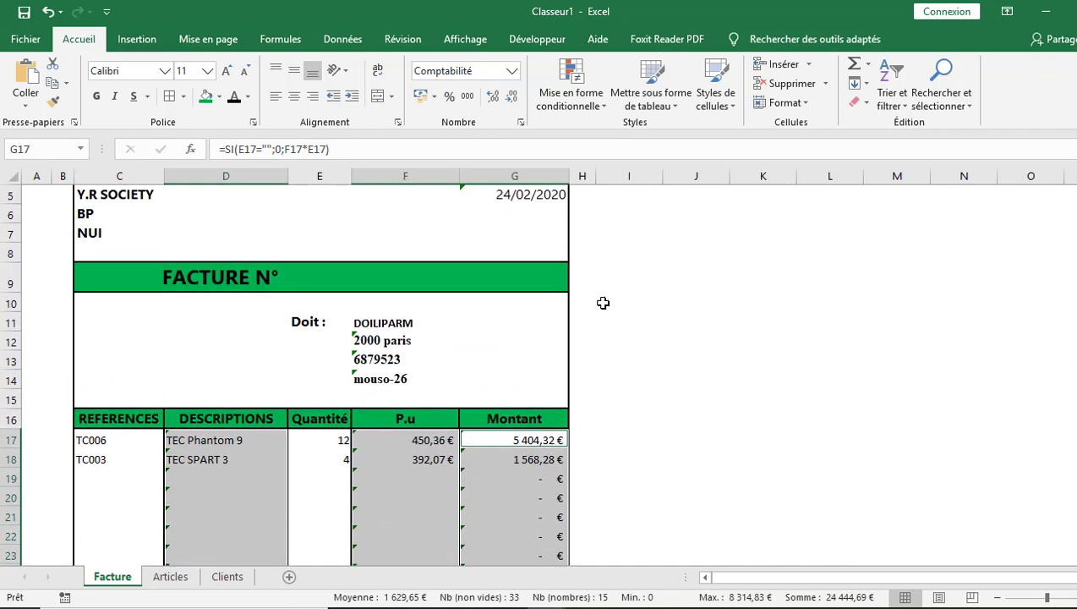
{"action": "left_click_drag", "start_coordinate": [381, 340], "coordinate": [382, 379]}
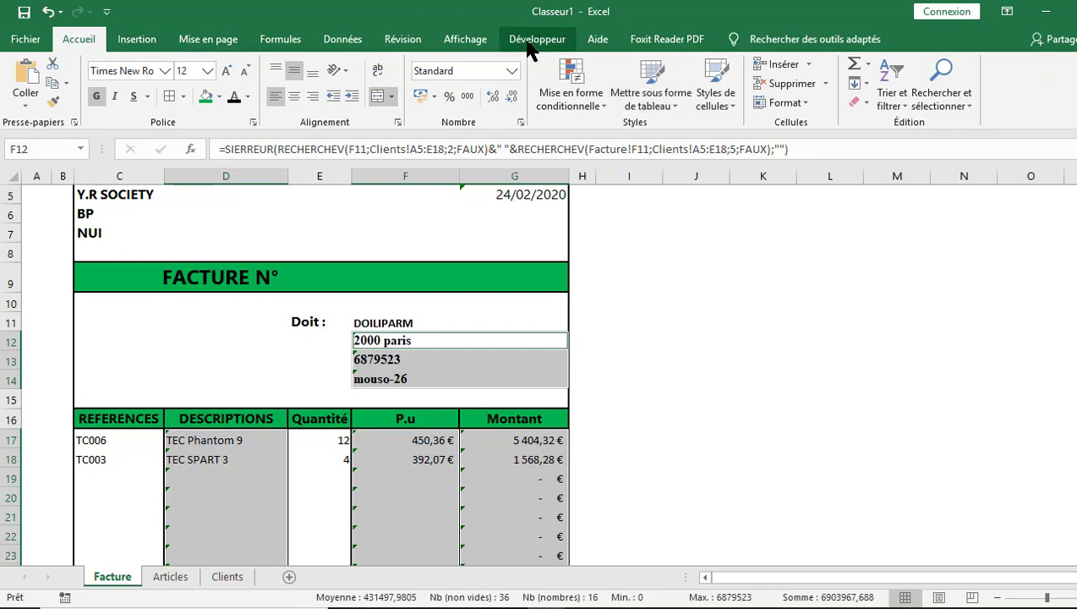
- Turn on the Verrouillée and Masquée protection options for the selected formula cells
{"action": "right_click", "coordinate": [394, 372]}
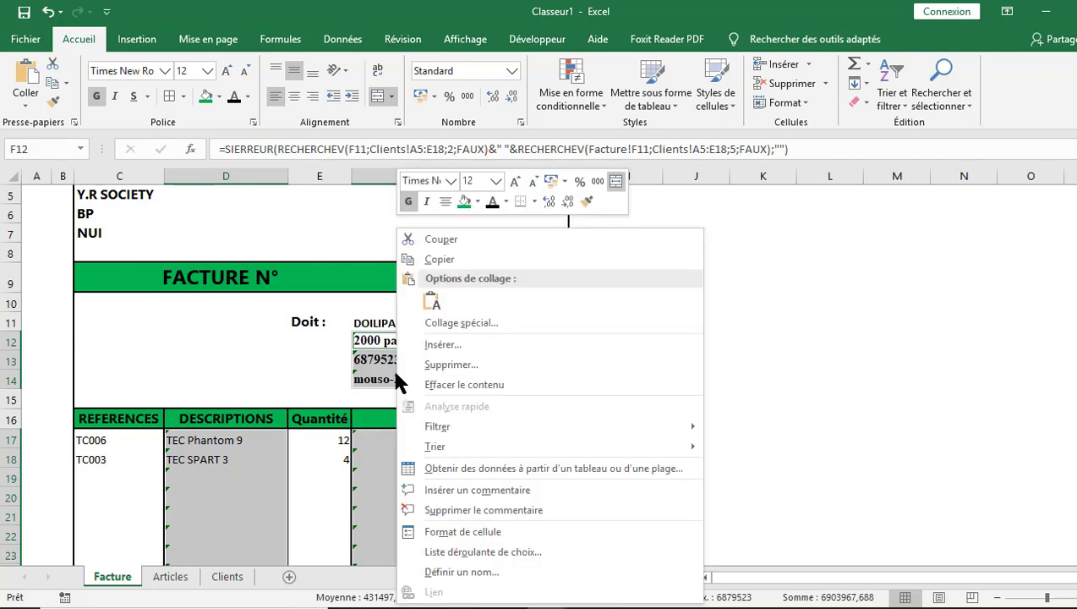
{"action": "left_click", "coordinate": [470, 541]}
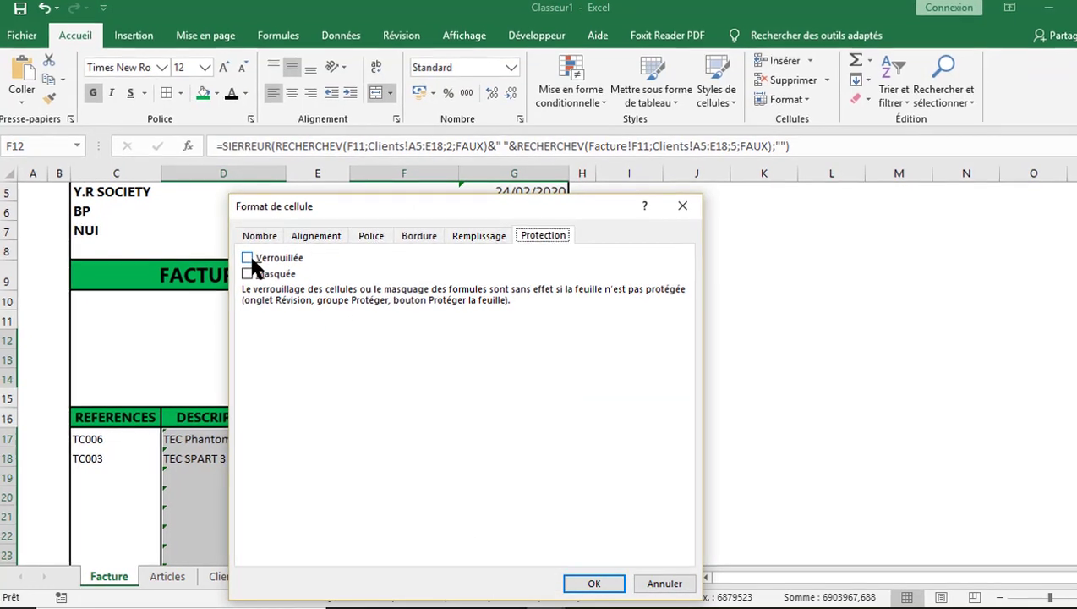
{"action": "left_click", "coordinate": [245, 252]}
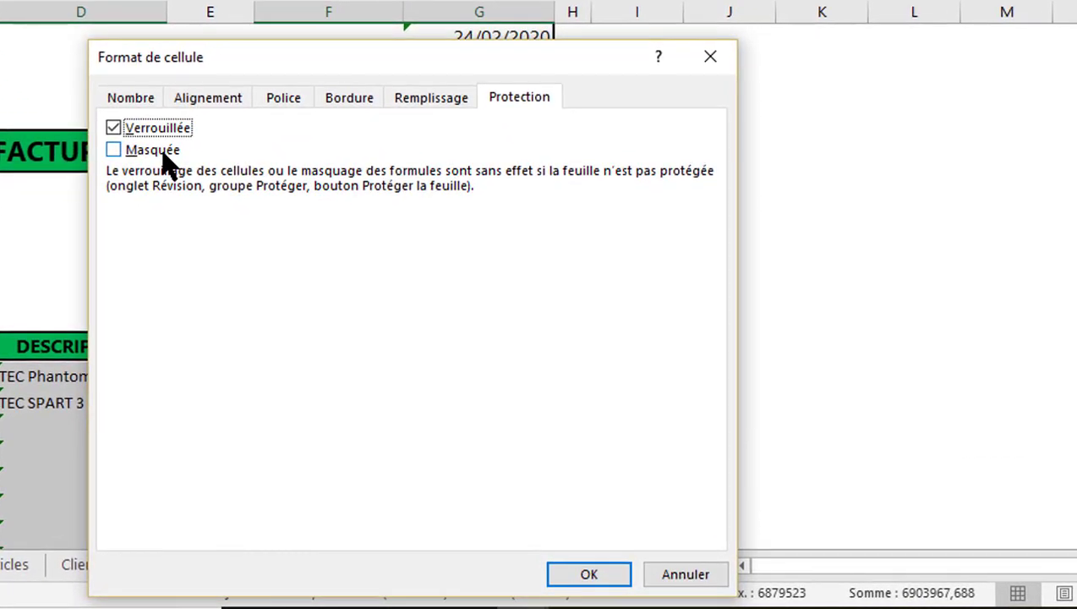
{"action": "left_click", "coordinate": [140, 159]}
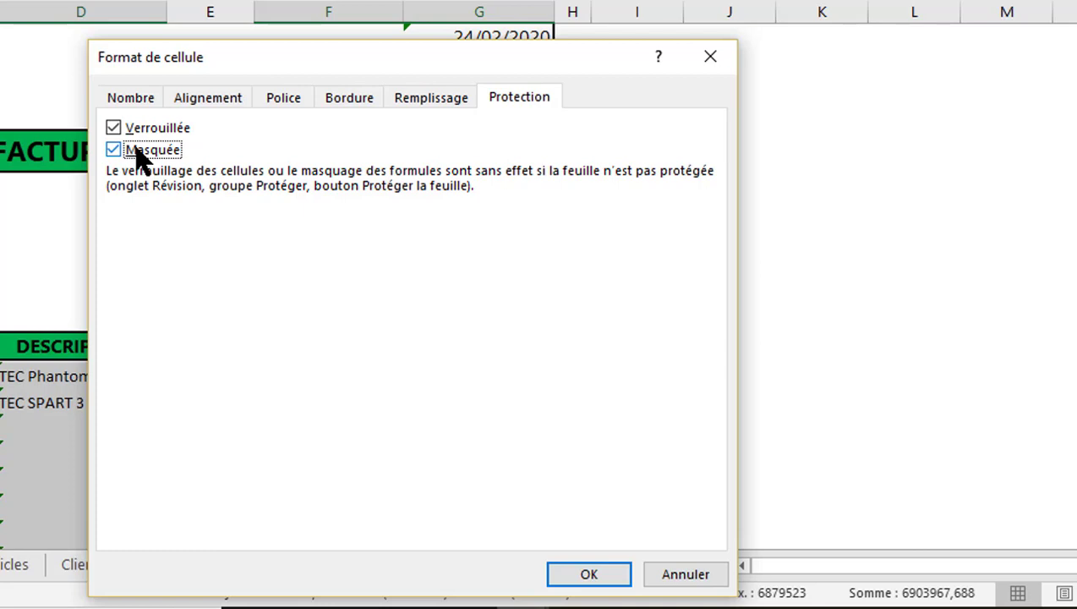
{"action": "left_click", "coordinate": [590, 576]}
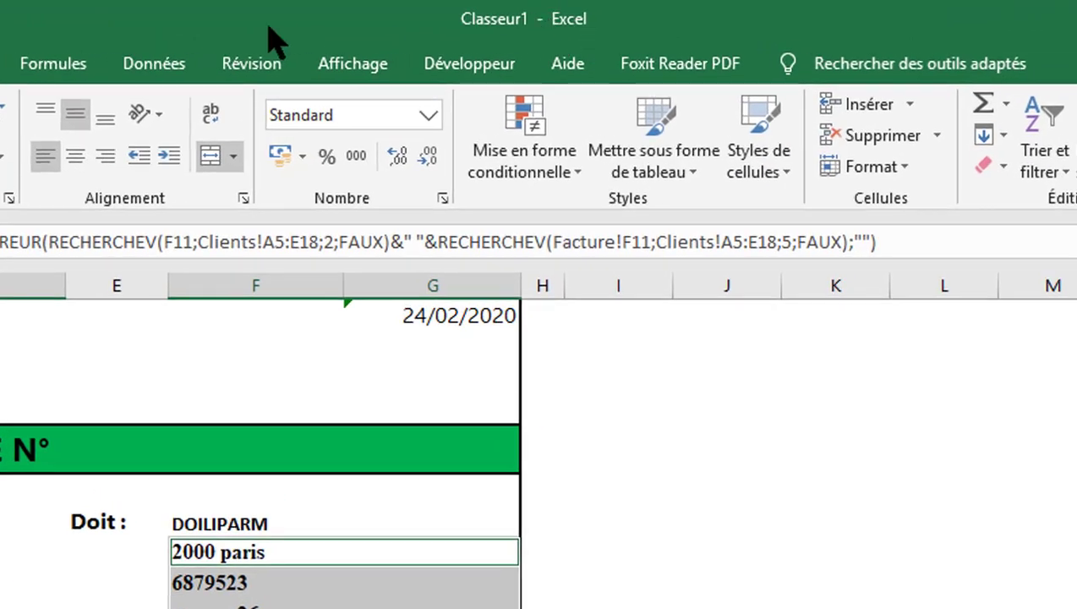
- Protect the Facture sheet with a confirmed password, disallowing selection of locked cells while still allowing selection of unlocked cells
{"action": "left_click", "coordinate": [256, 68]}
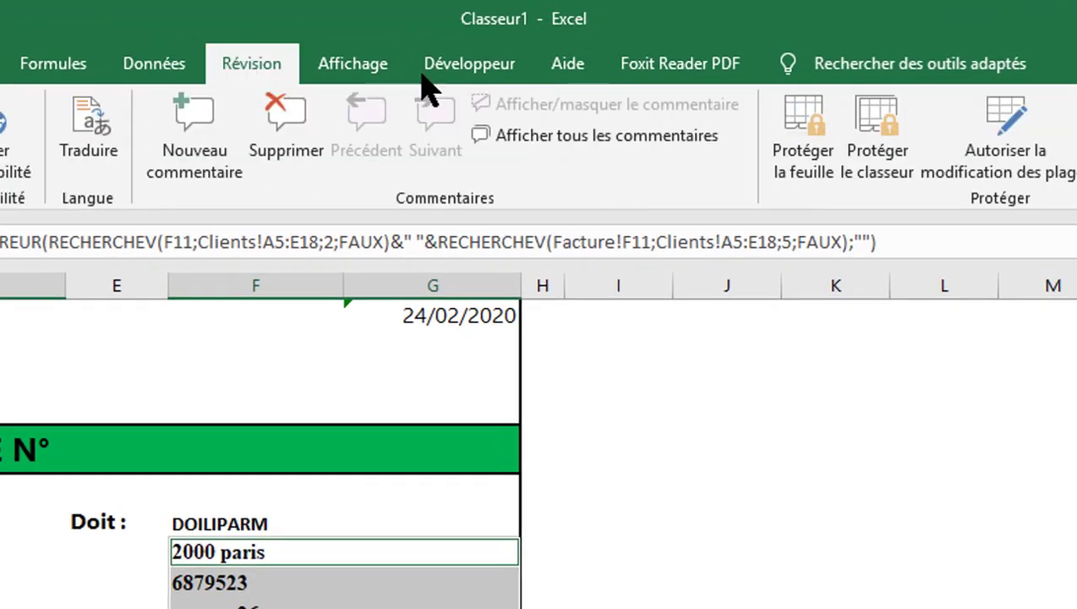
{"action": "left_click", "coordinate": [805, 169]}
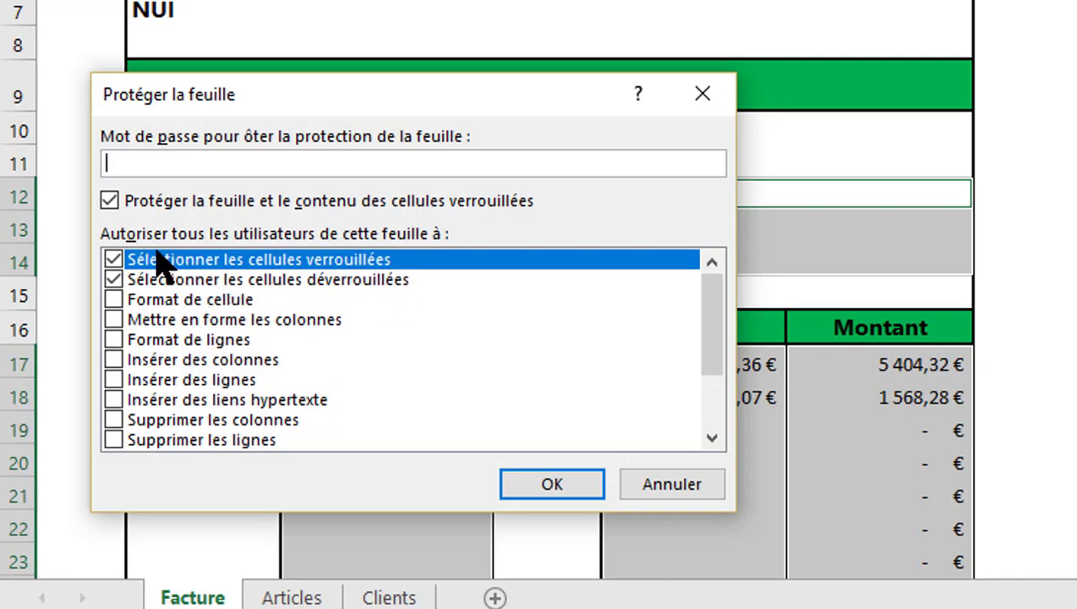
{"action": "left_click", "coordinate": [113, 260]}
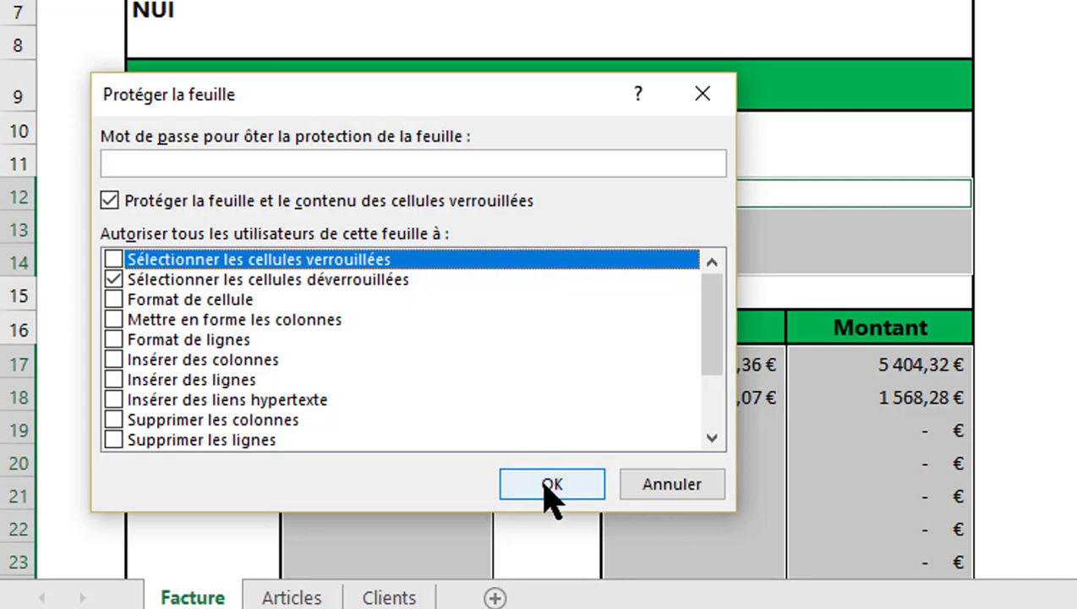
{"action": "left_click", "coordinate": [158, 164]}
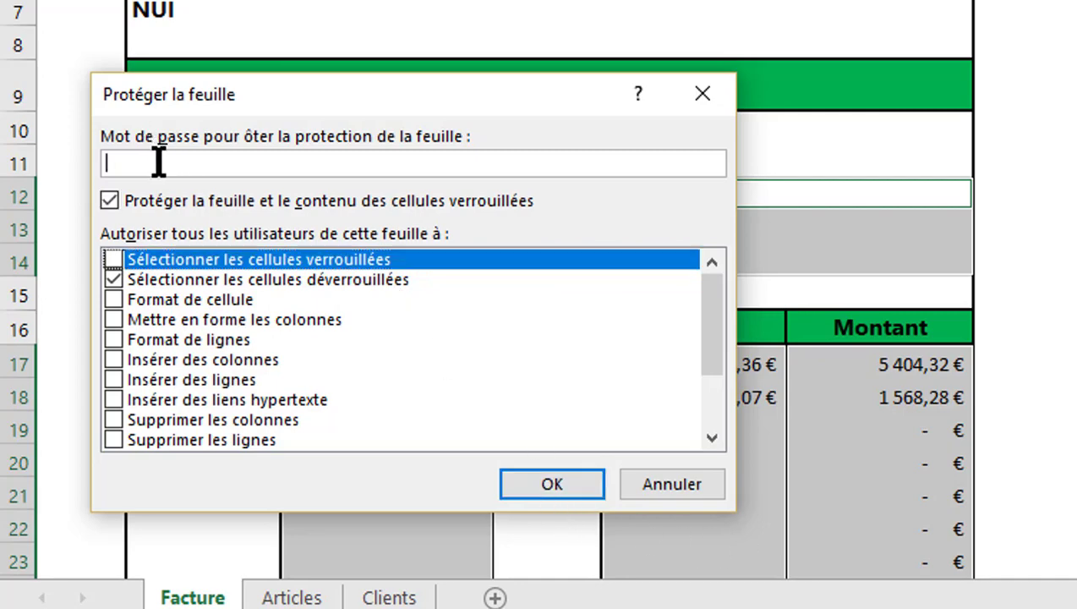
{"action": "type", "text": "****"}
{"action": "key", "text": "Return"}
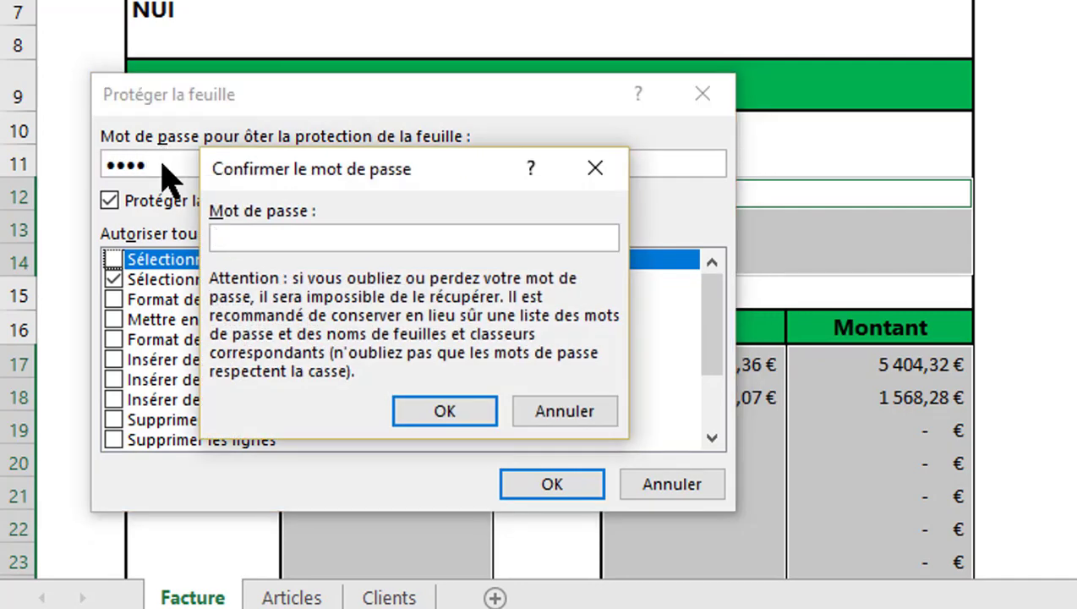
{"action": "type", "text": "****"}
{"action": "key", "text": "Return"}
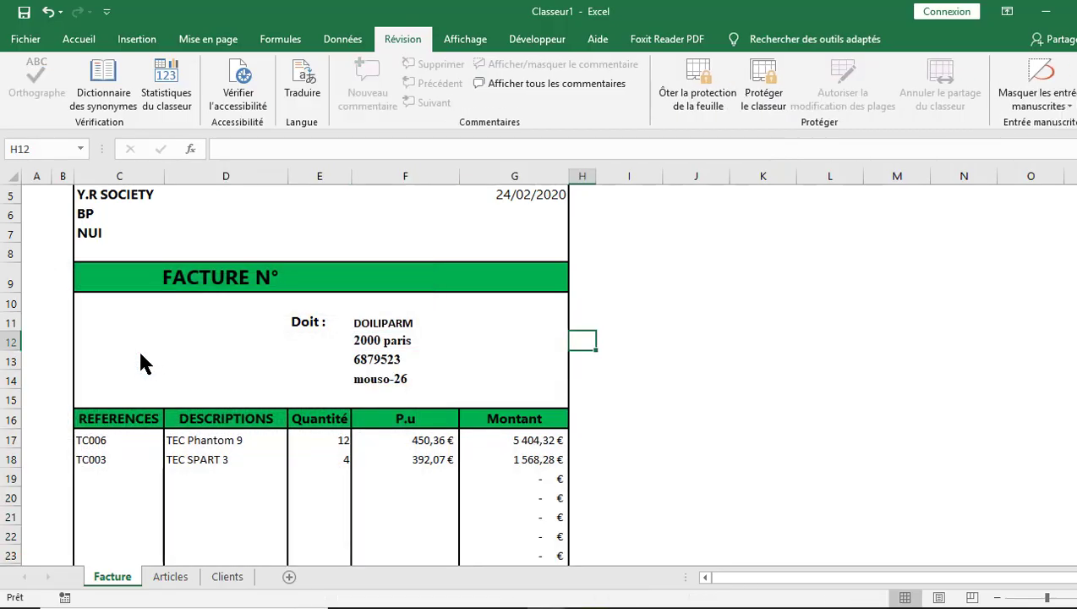
- Try to edit the protected client details, unit price, amount and description cells to test the sheet protection
{"action": "double_click", "coordinate": [386, 344]}
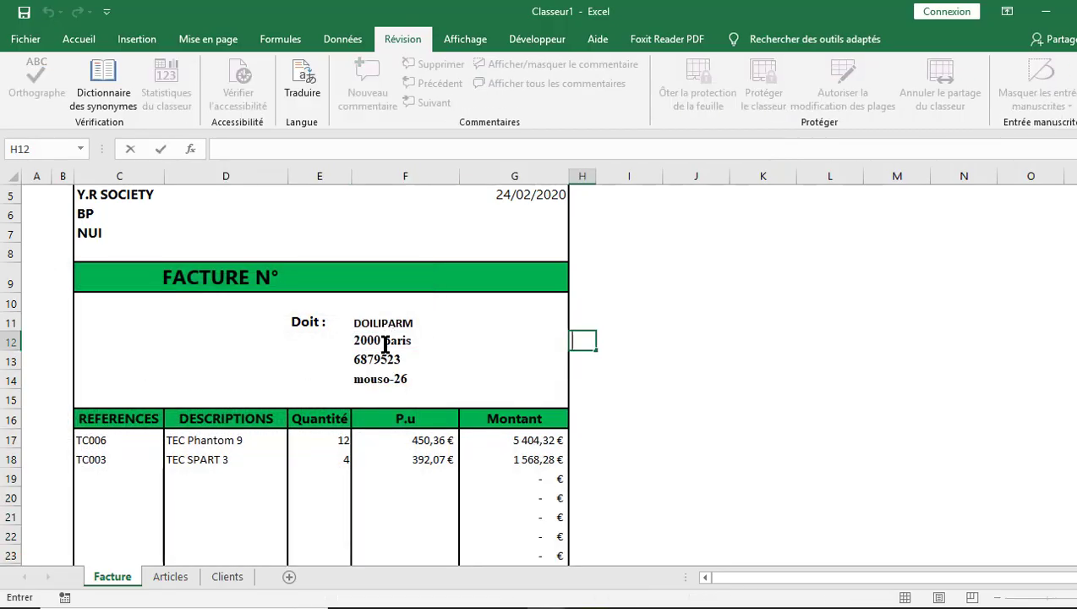
{"action": "double_click", "coordinate": [435, 459]}
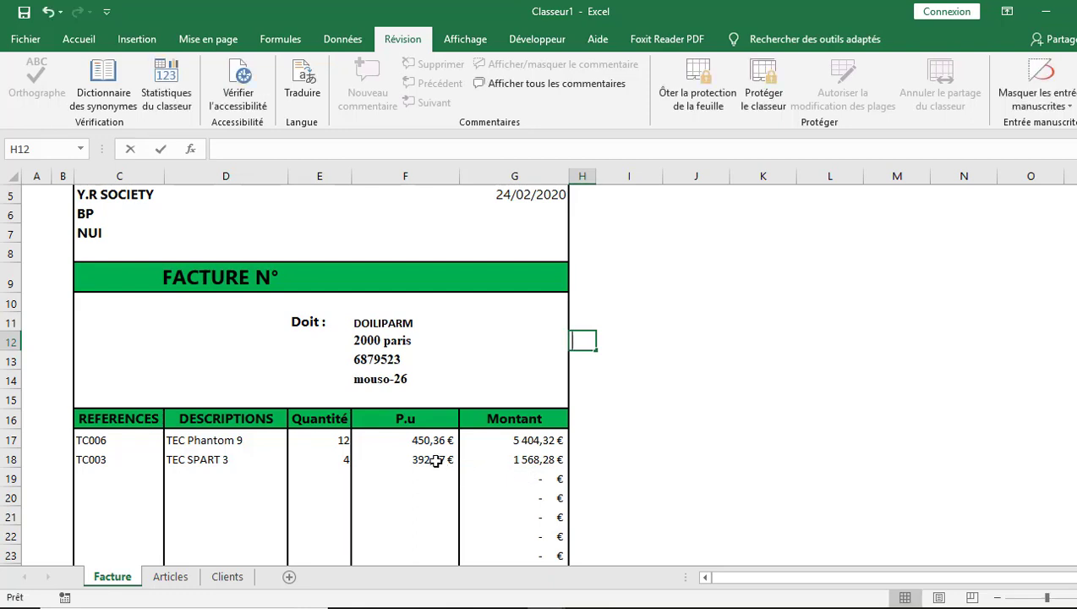
{"action": "left_click", "coordinate": [532, 453]}
{"action": "double_click", "coordinate": [512, 440]}
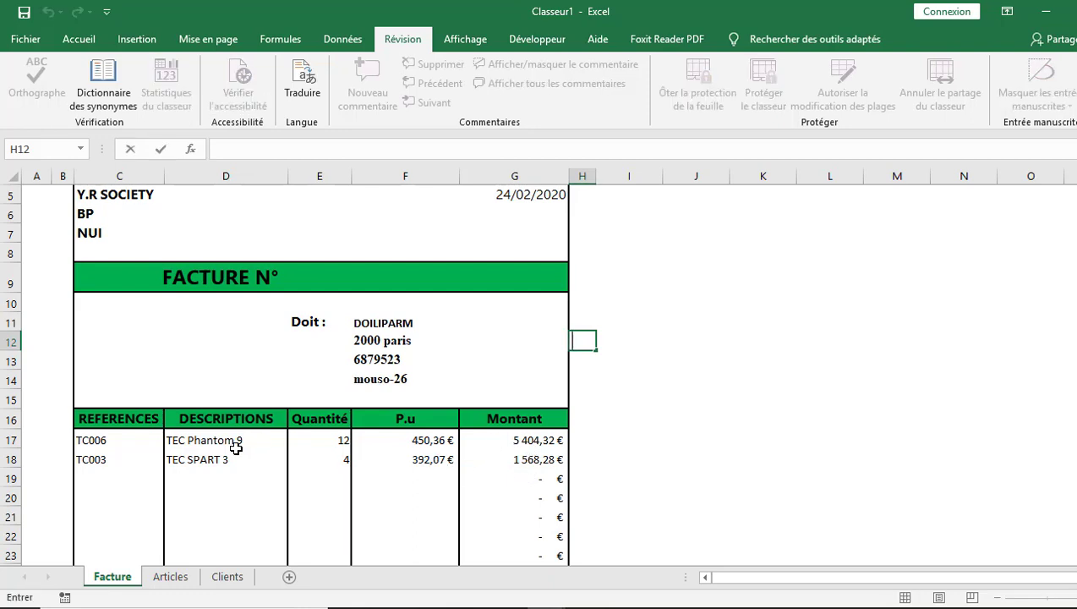
{"action": "left_click", "coordinate": [211, 461]}
{"action": "double_click", "coordinate": [210, 460]}
- Change the first invoice line to article reference TC008 in C17 with a quantity of 5 in E17
{"action": "left_click", "coordinate": [127, 440]}
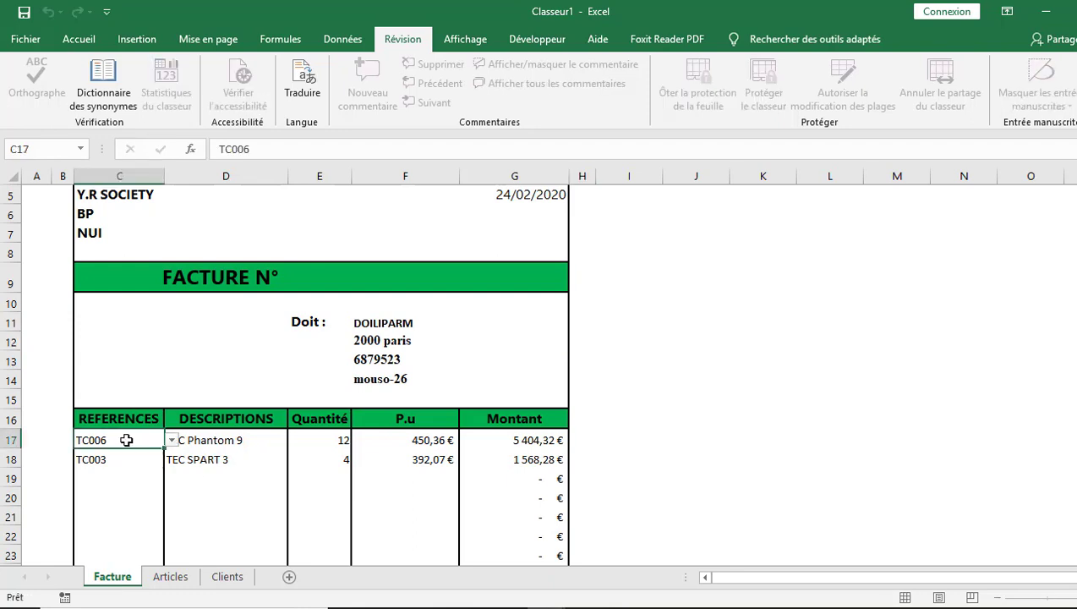
{"action": "left_click", "coordinate": [172, 440]}
{"action": "left_click", "coordinate": [120, 507]}
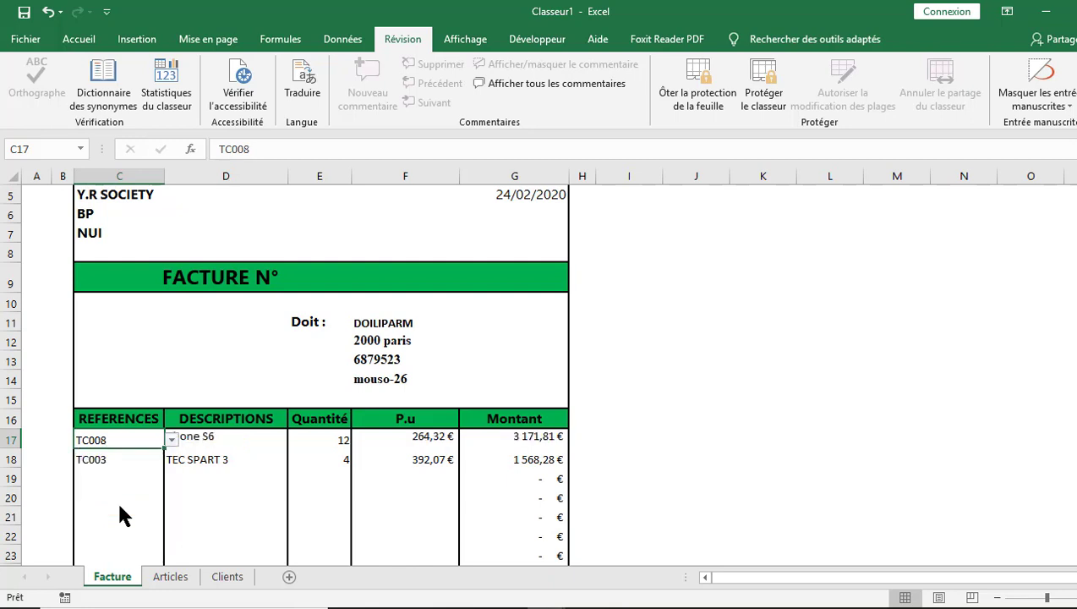
{"action": "left_click", "coordinate": [333, 440]}
{"action": "type", "text": "5"}
{"action": "key", "text": "Return"}
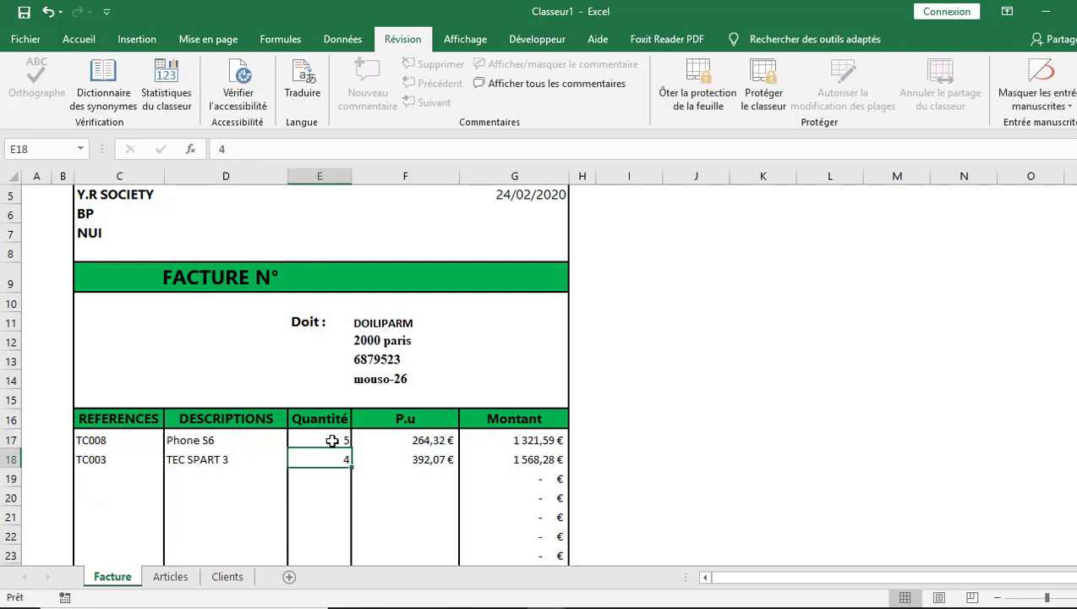
- Choose KOULIBAL as the invoiced client in cell F11 and check the invoice totals
{"action": "left_click", "coordinate": [395, 327]}
{"action": "left_click", "coordinate": [575, 323]}
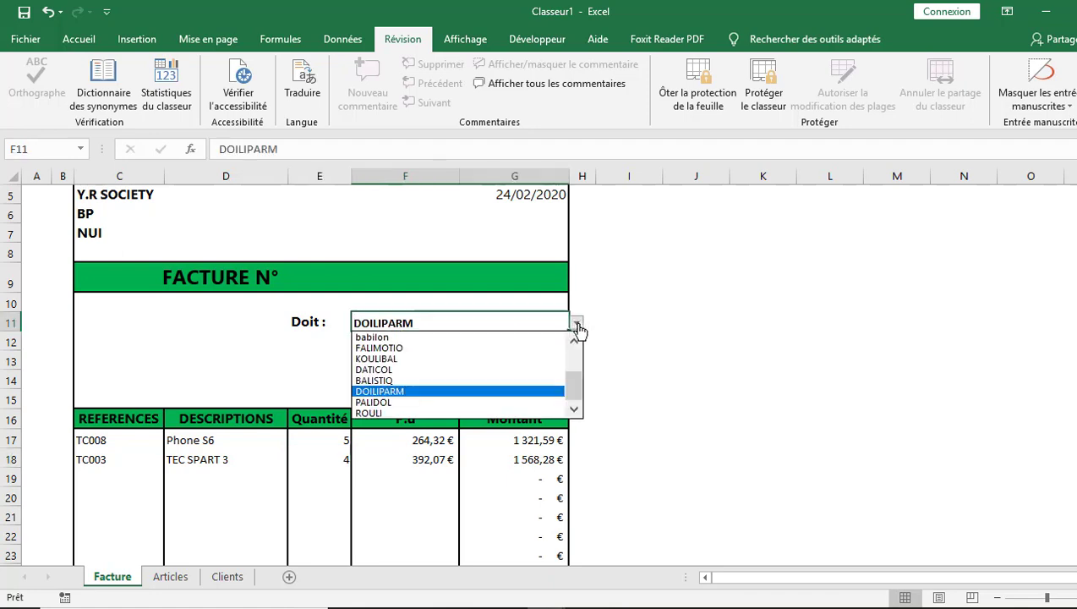
{"action": "left_click", "coordinate": [457, 359]}
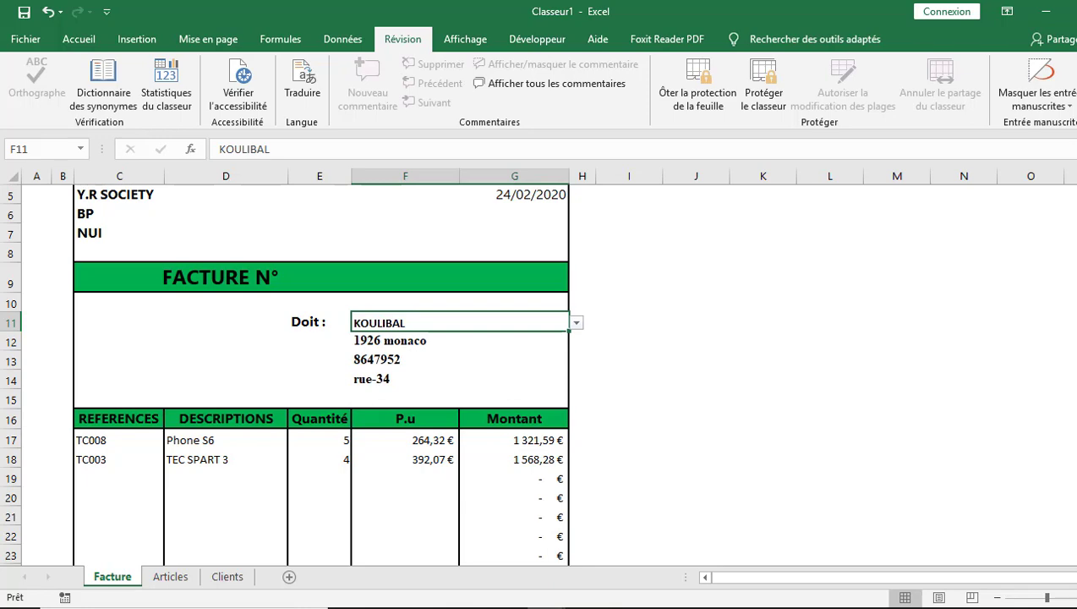
{"action": "left_click_drag", "start_coordinate": [1076, 376], "coordinate": [1075, 481]}
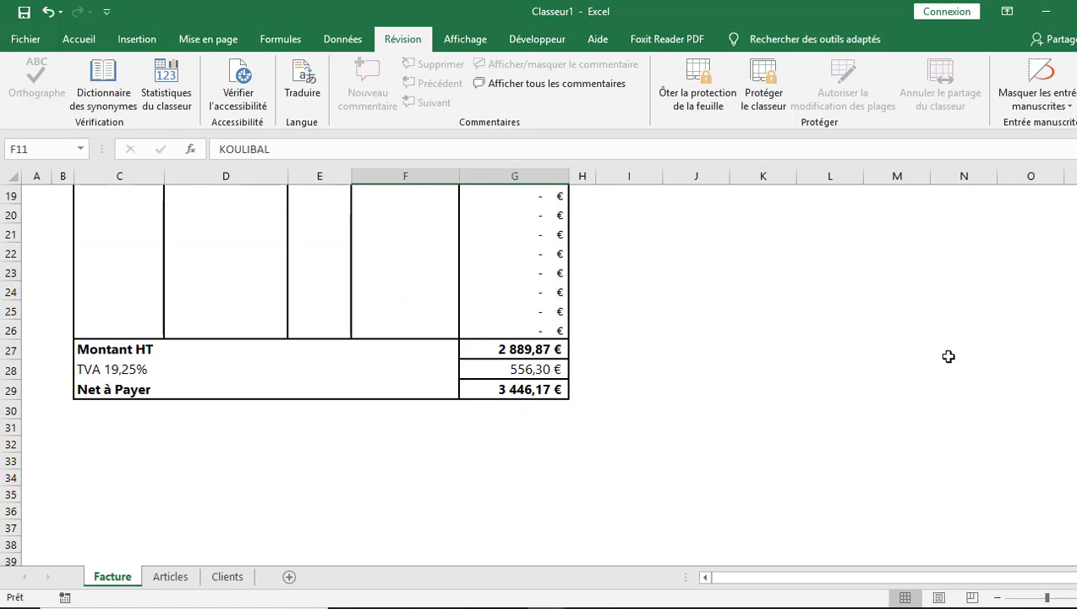
{"action": "left_click_drag", "start_coordinate": [1075, 421], "coordinate": [1075, 328]}
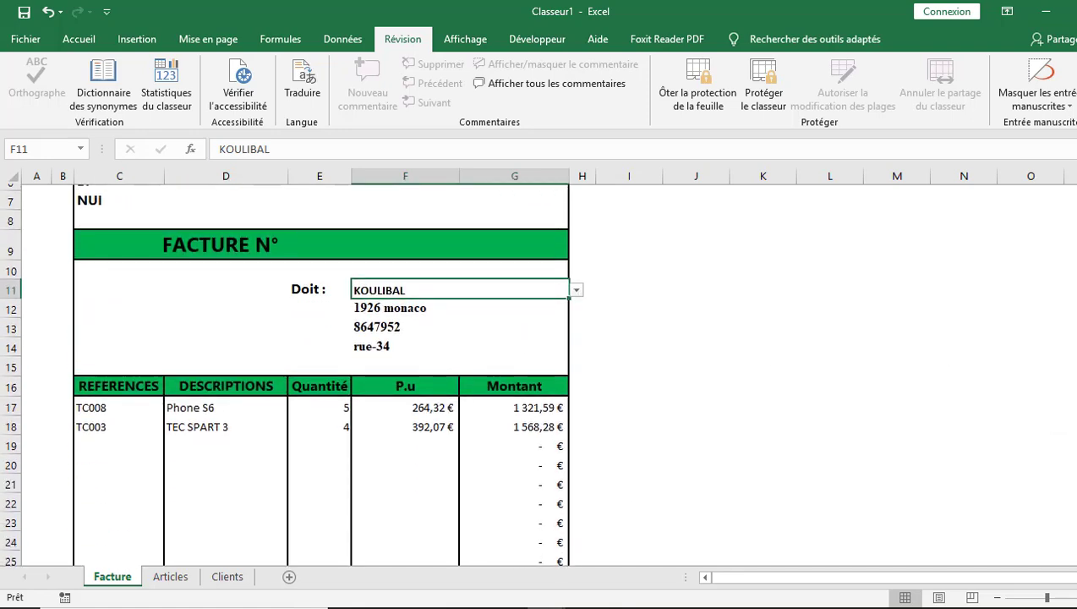
- Clear the article reference in C18 and the quantity in E18, and check the recalculated invoice totals
{"action": "left_click", "coordinate": [125, 425]}
{"action": "key", "text": "Delete"}
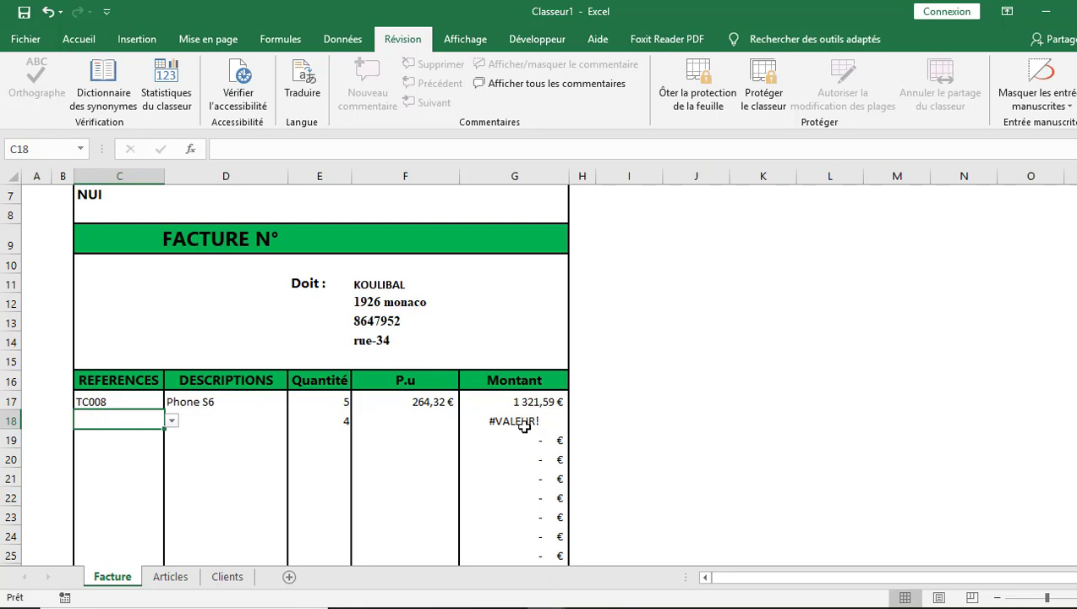
{"action": "left_click", "coordinate": [346, 424]}
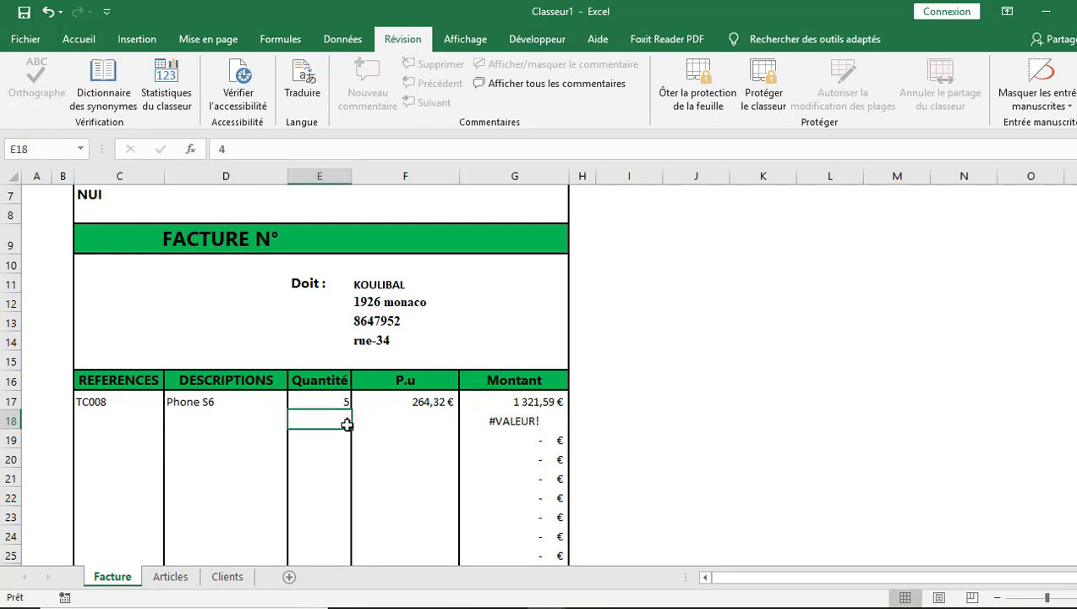
{"action": "left_click", "coordinate": [139, 440]}
{"action": "left_click", "coordinate": [329, 423]}
{"action": "key", "text": "Delete"}
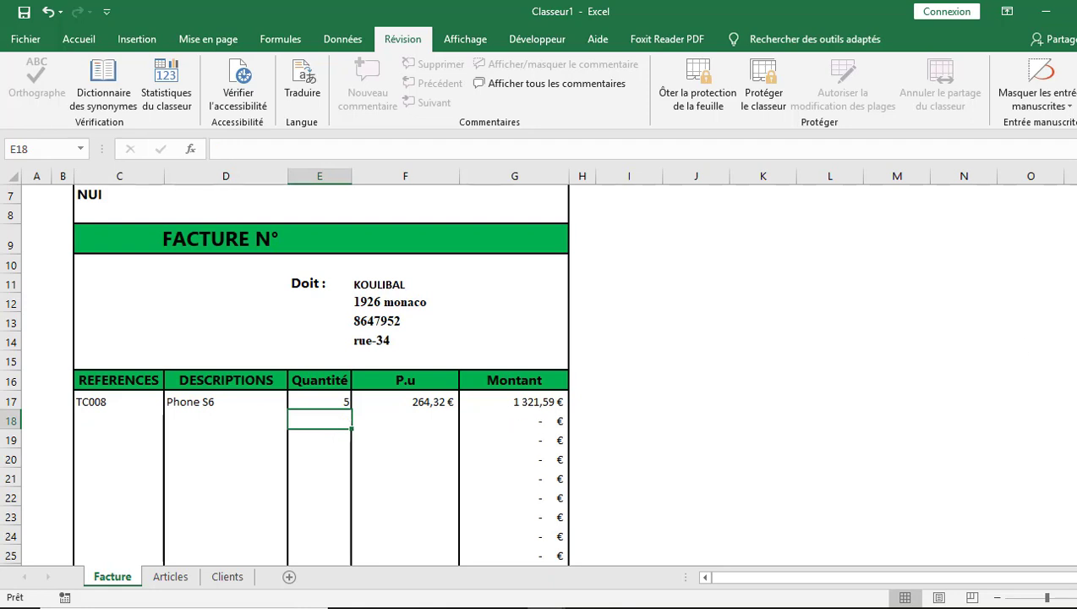
{"action": "scroll", "coordinate": [321, 372], "scroll_direction": "up", "scroll_amount": 2}
{"action": "scroll", "coordinate": [321, 372], "scroll_direction": "down", "scroll_amount": 5}
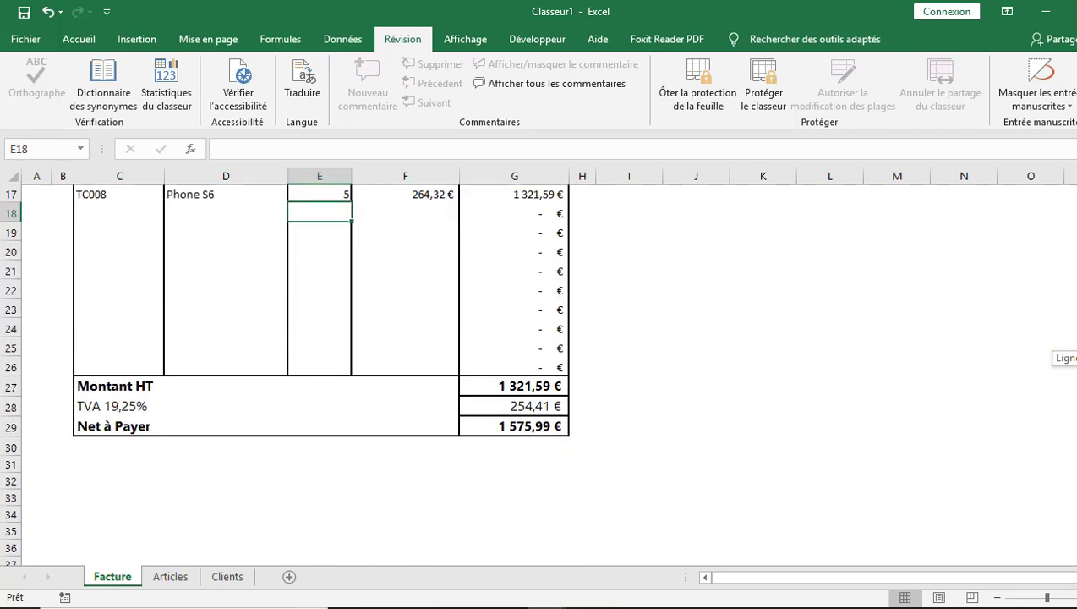
{"action": "scroll", "coordinate": [321, 372], "scroll_direction": "up", "scroll_amount": 5}
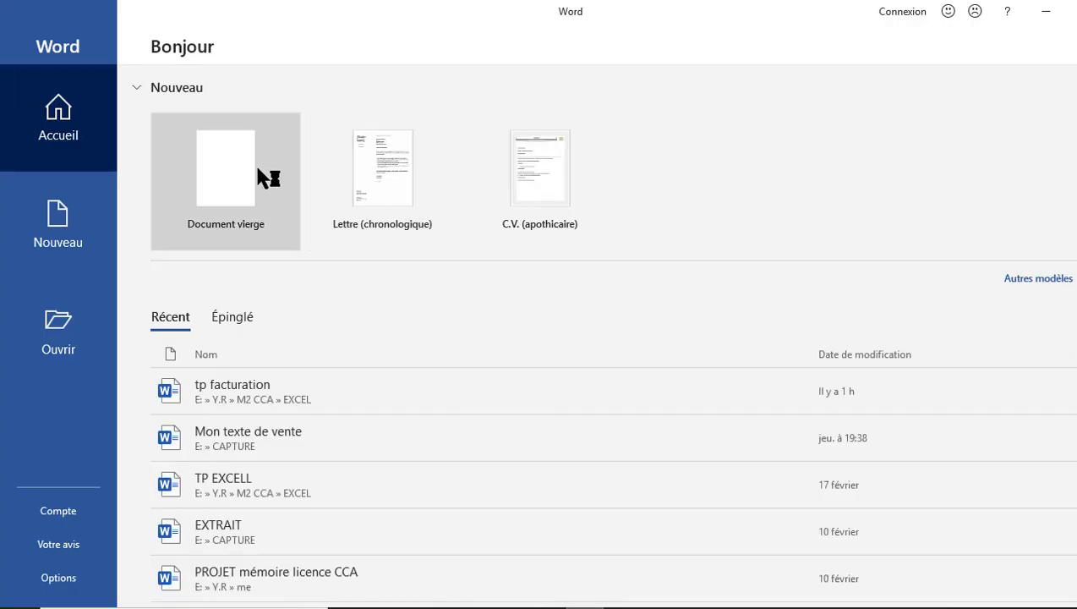
- Create a blank document in Word and switch back to the Classeur1 workbook in Excel
{"action": "left_click", "coordinate": [262, 177]}
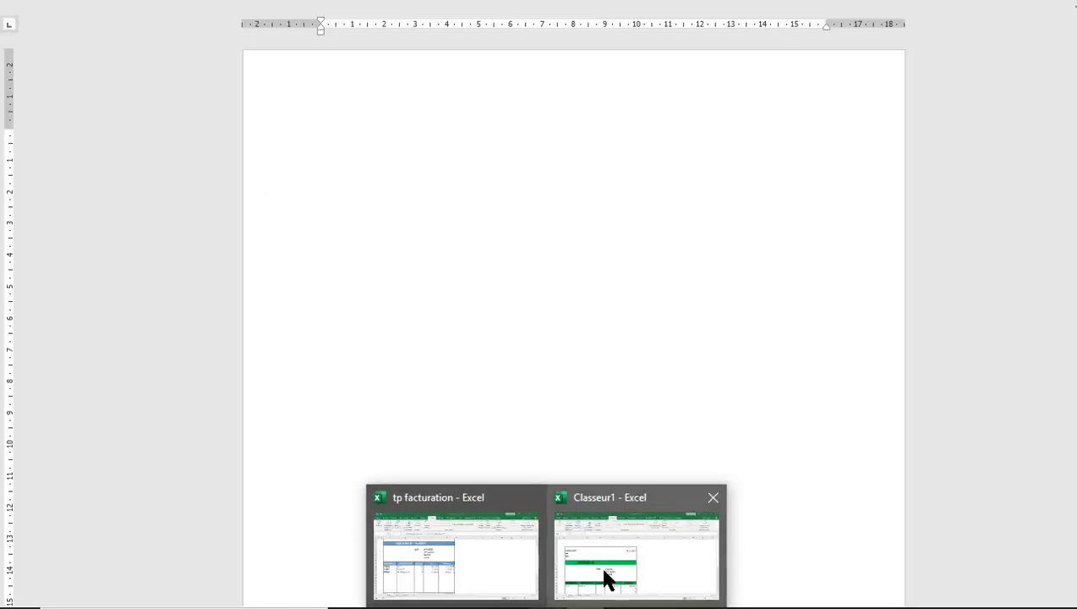
{"action": "left_click", "coordinate": [603, 578]}
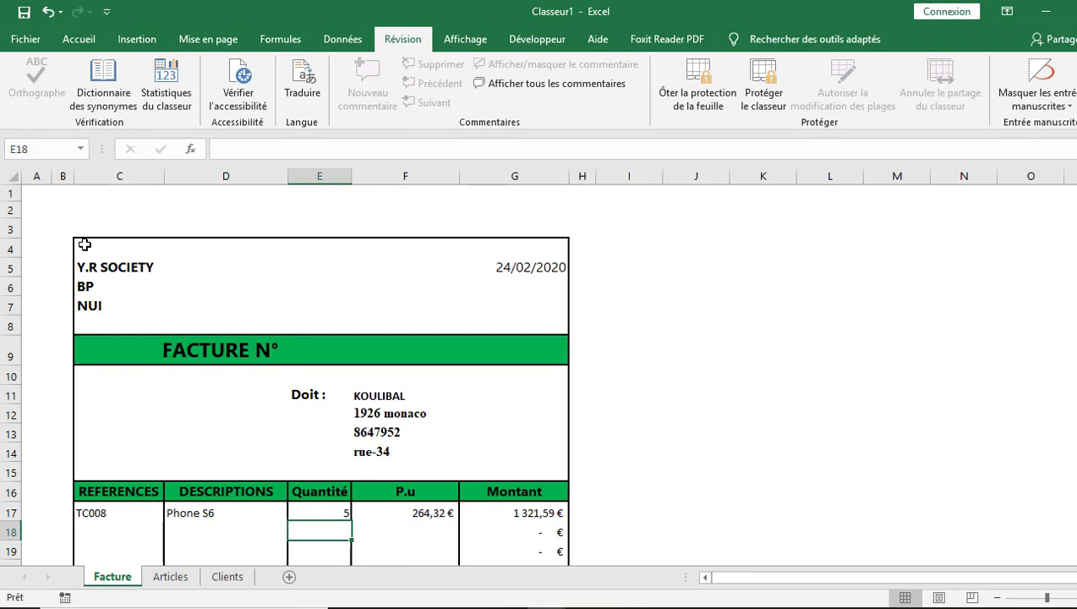
{"action": "left_click_drag", "start_coordinate": [85, 244], "coordinate": [507, 543]}
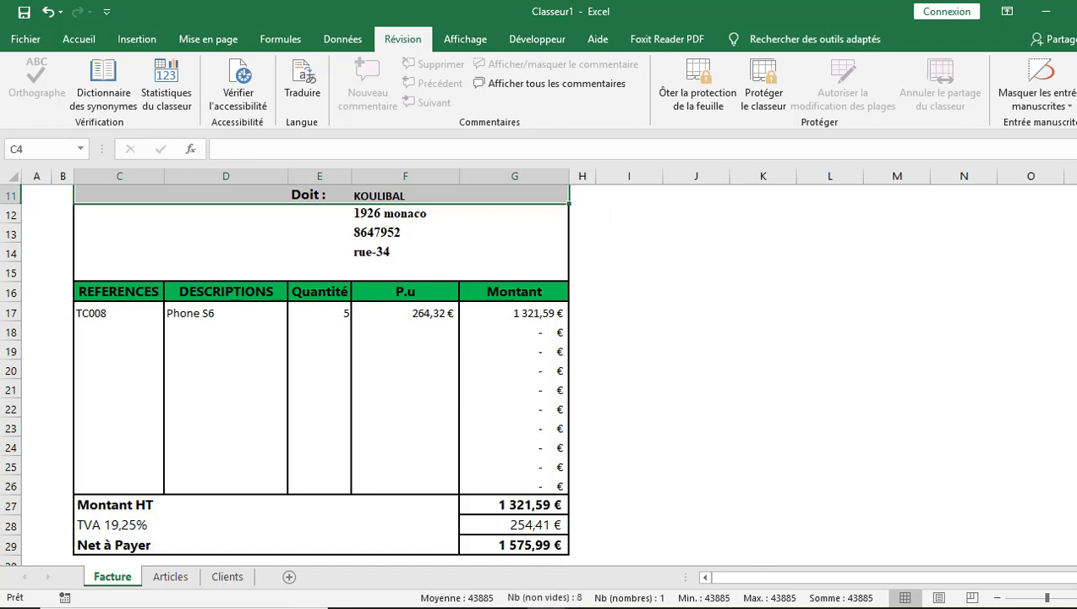
{"action": "scroll", "coordinate": [1058, 345], "scroll_direction": "up", "scroll_amount": 3}
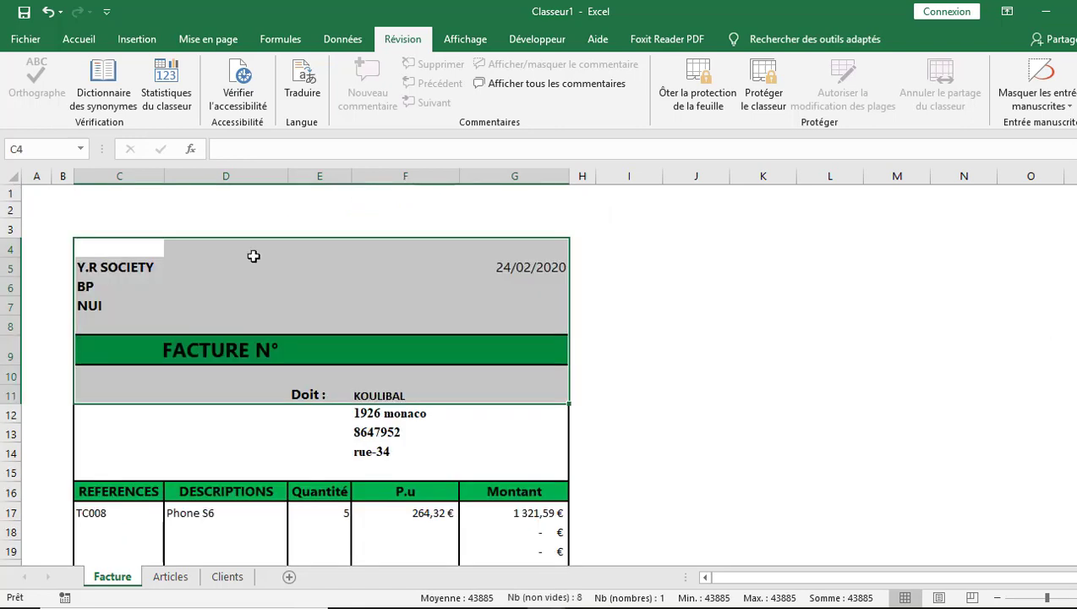
{"action": "left_click", "coordinate": [76, 231]}
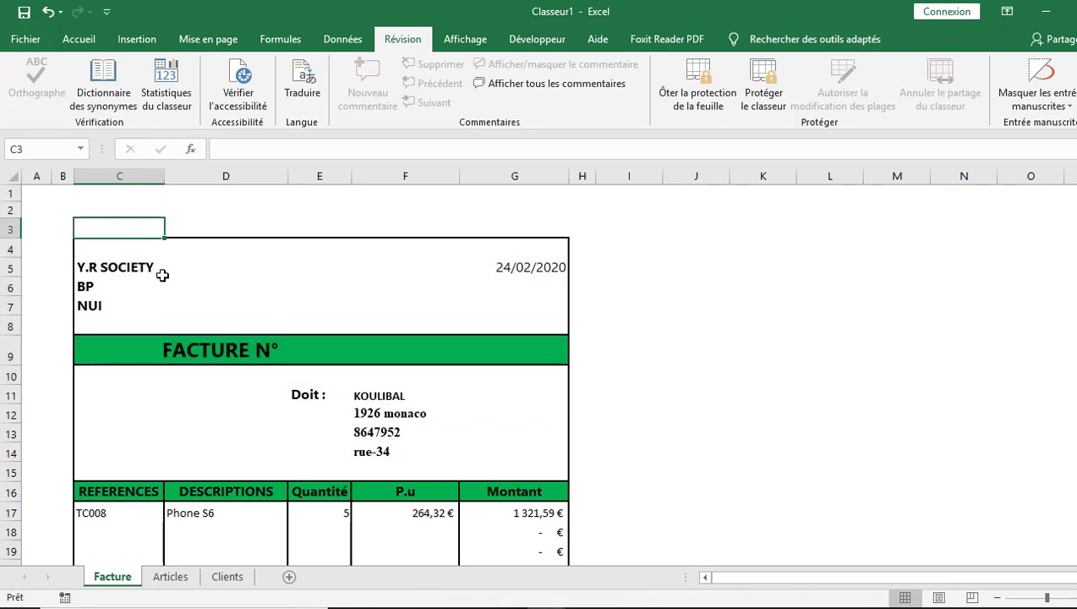
- Copy the whole invoice on the Facture sheet, range B3:H30
{"action": "left_click", "coordinate": [61, 225]}
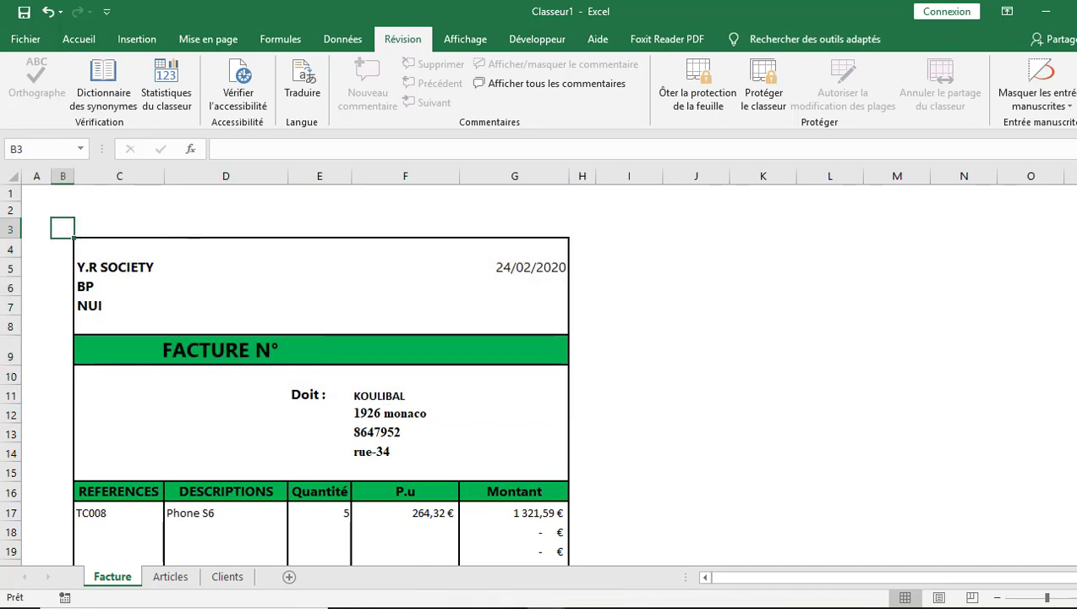
{"action": "scroll", "coordinate": [322, 372], "scroll_direction": "down", "scroll_amount": 5}
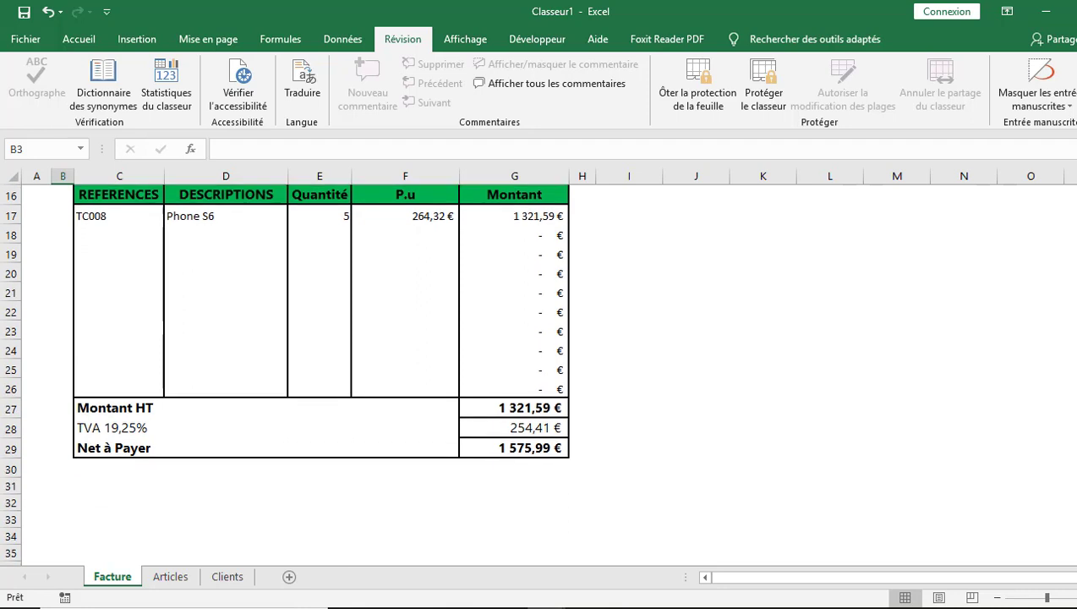
{"action": "left_click", "coordinate": [577, 470], "text": "shift"}
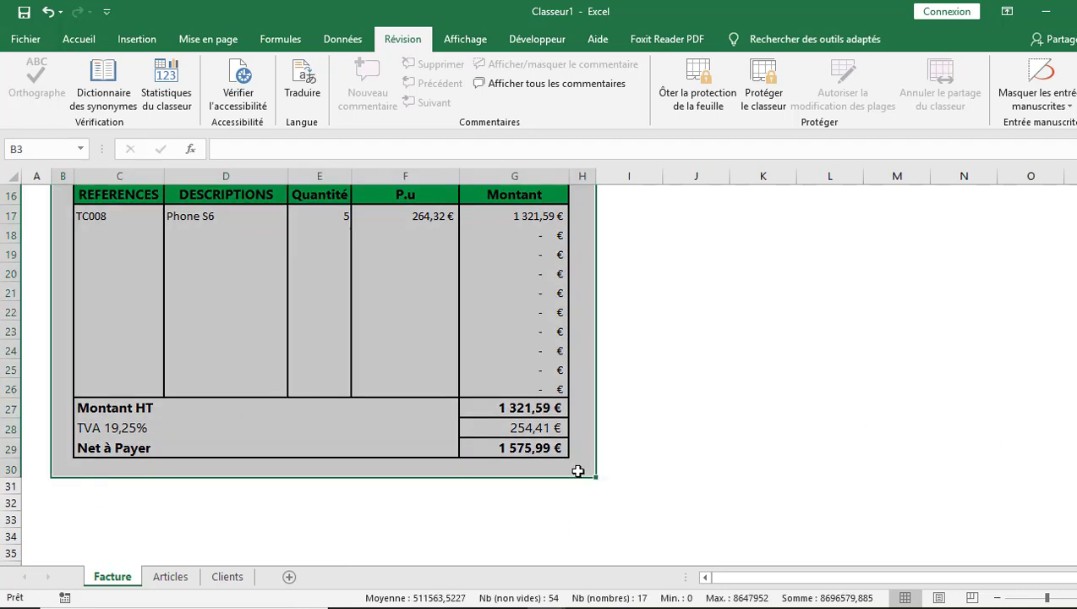
{"action": "key", "text": "ctrl+c"}
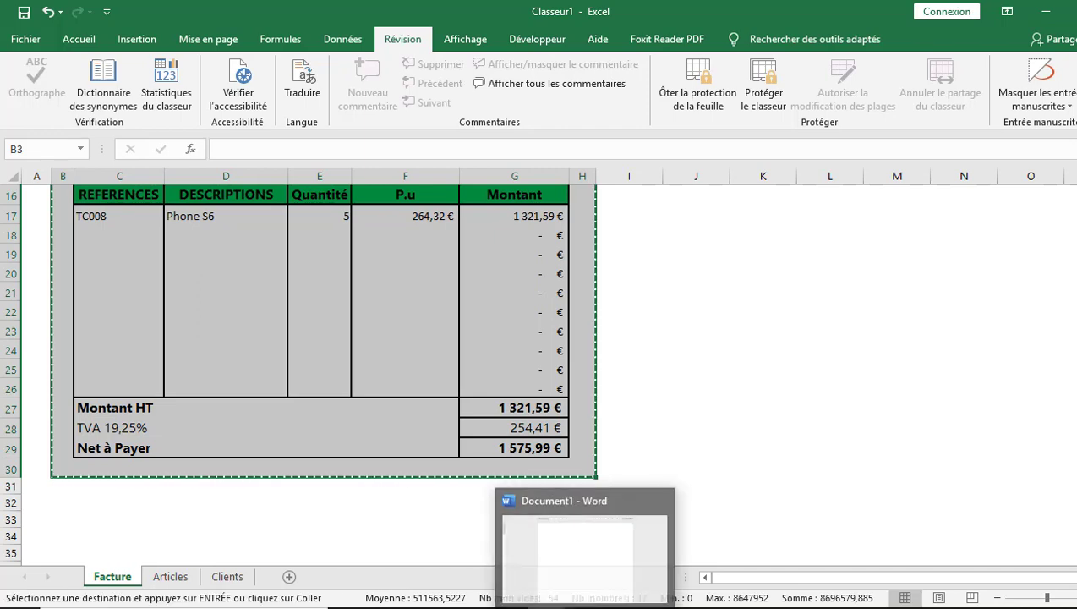
- Switch to the blank Word document and paste the invoice linked to its source, keeping the source formatting
{"action": "left_click", "coordinate": [565, 605]}
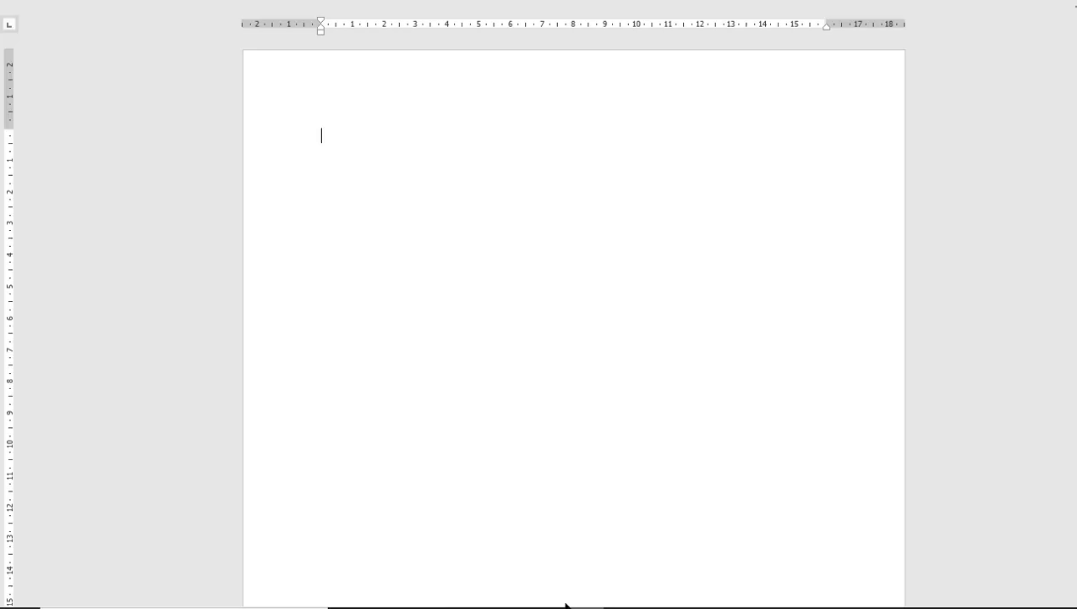
{"action": "right_click", "coordinate": [322, 135]}
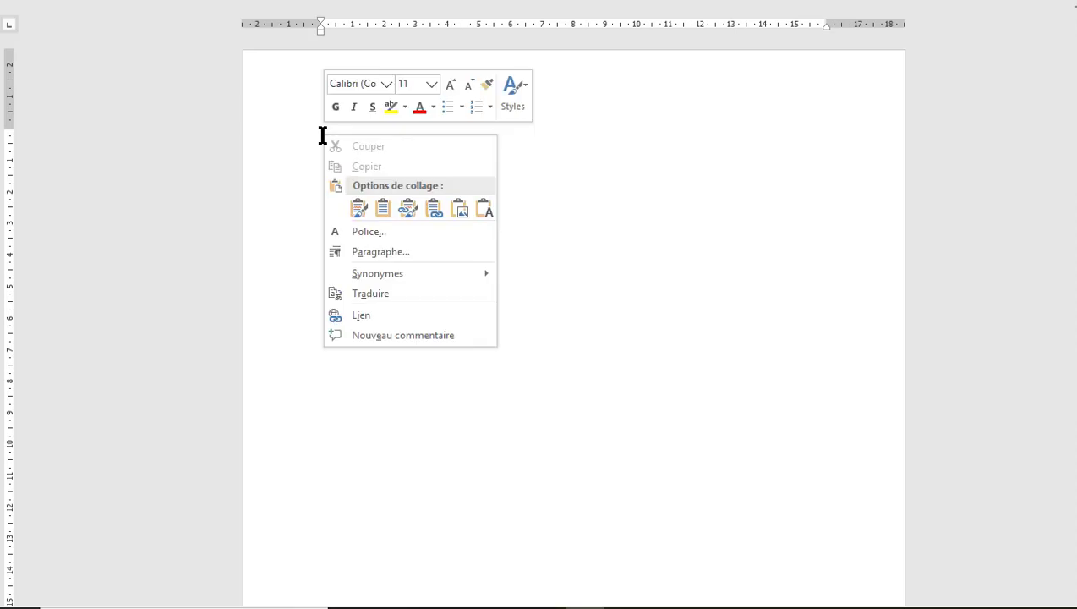
{"action": "left_click", "coordinate": [408, 209]}
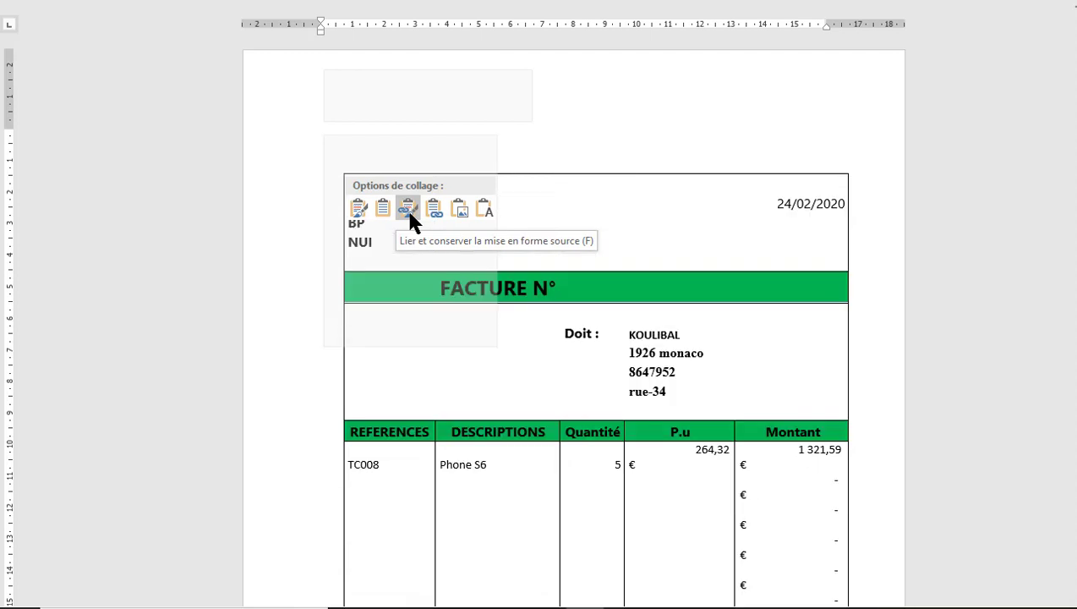
{"action": "left_click", "coordinate": [408, 208]}
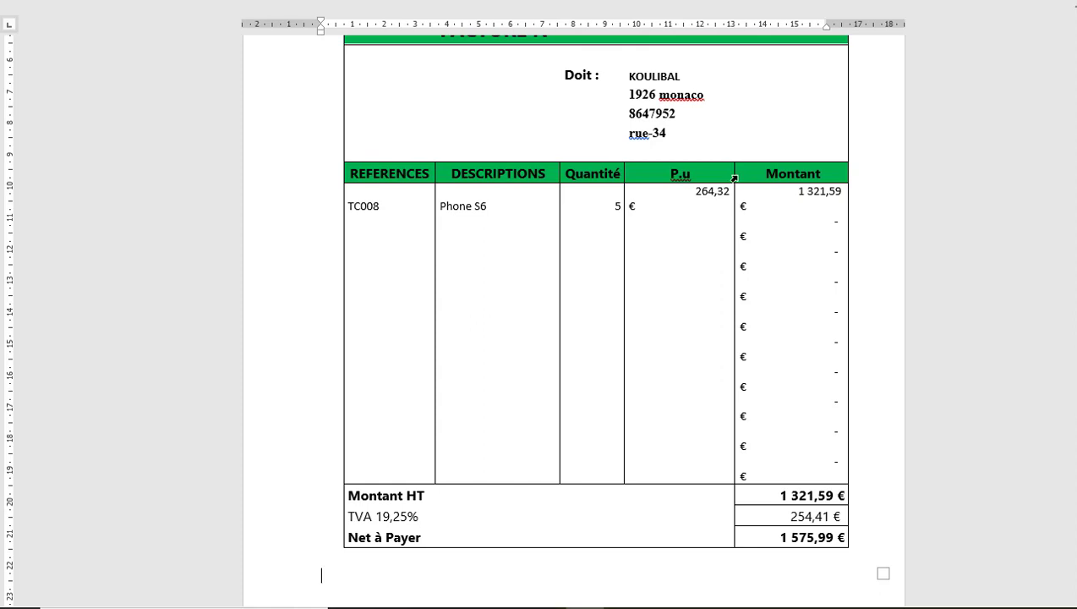
- Narrow the DESCRIPTIONS column and widen the P.u and Montant columns of the pasted table so each amount fits on one line
{"action": "left_click_drag", "start_coordinate": [737, 174], "coordinate": [747, 173]}
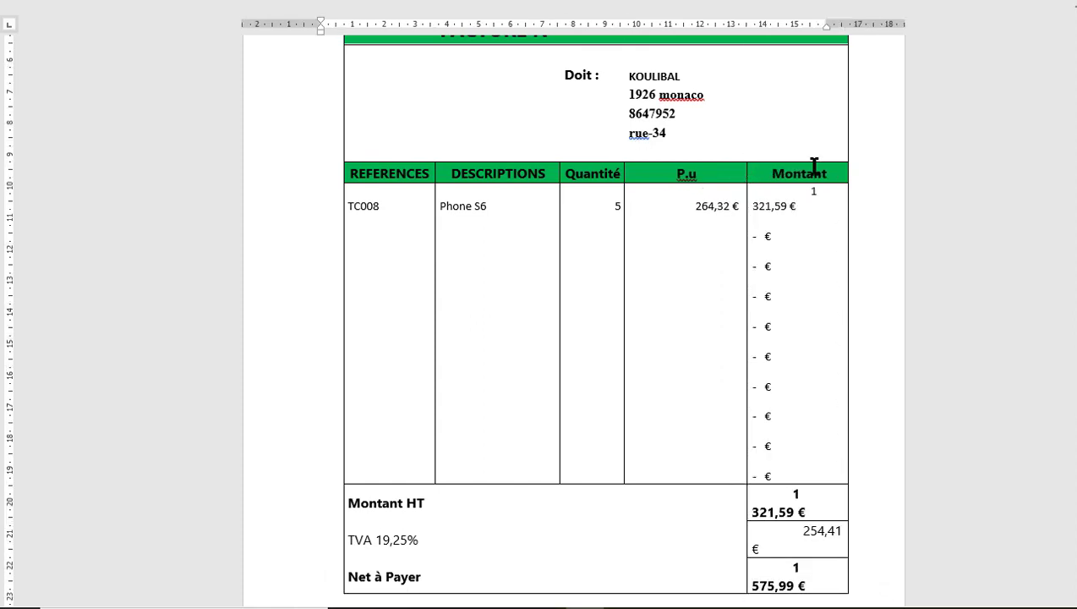
{"action": "mouse_move", "coordinate": [848, 173]}
{"action": "left_mouse_down"}
{"action": "mouse_move", "coordinate": [858, 173]}
{"action": "mouse_move", "coordinate": [848, 179]}
{"action": "left_mouse_up"}
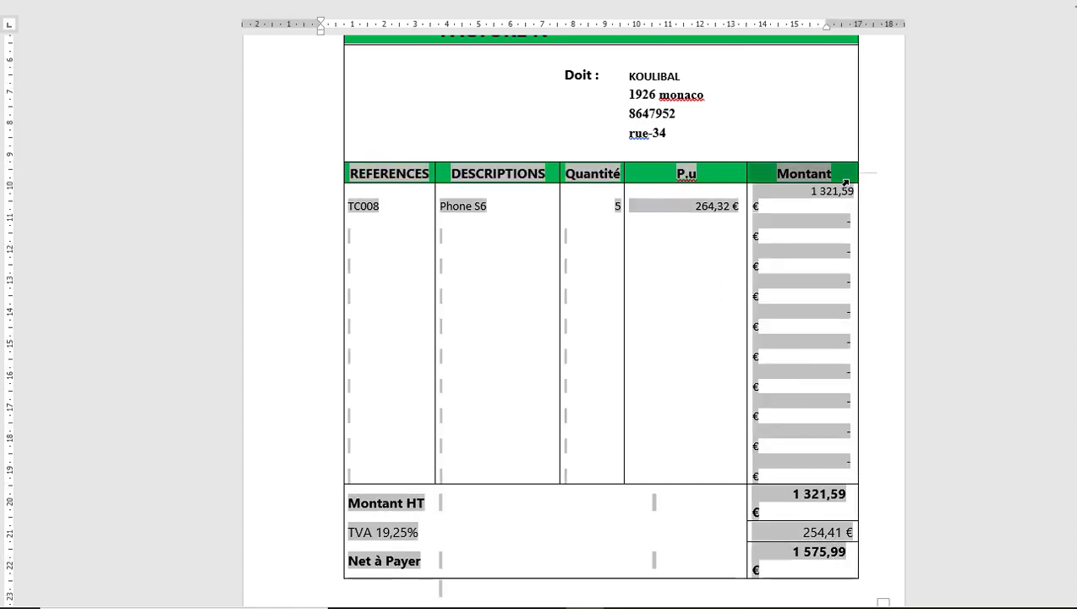
{"action": "left_click", "coordinate": [481, 120]}
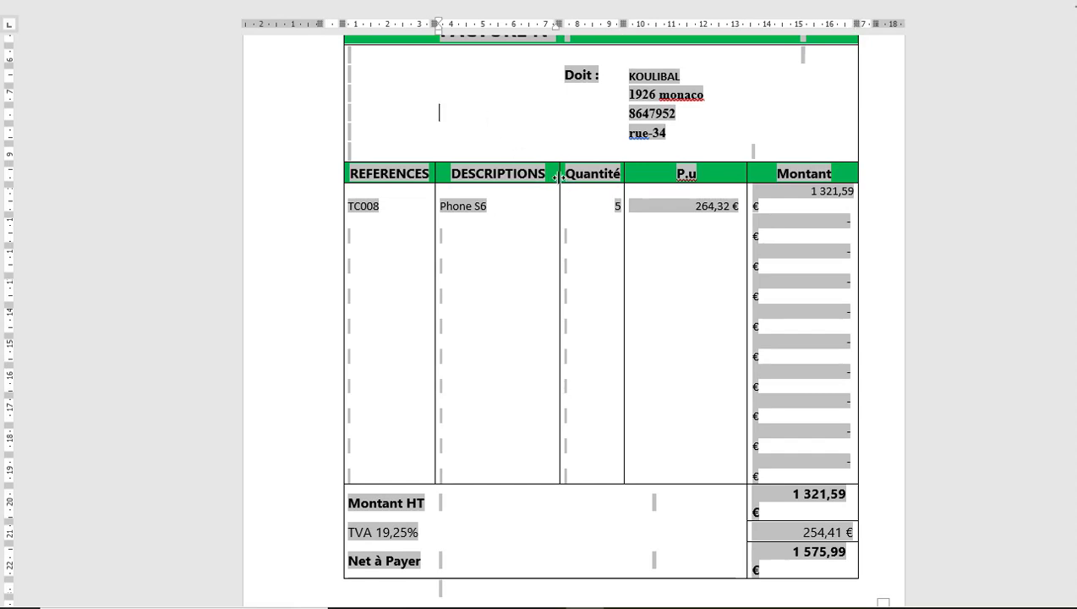
{"action": "left_click_drag", "start_coordinate": [560, 178], "coordinate": [542, 178]}
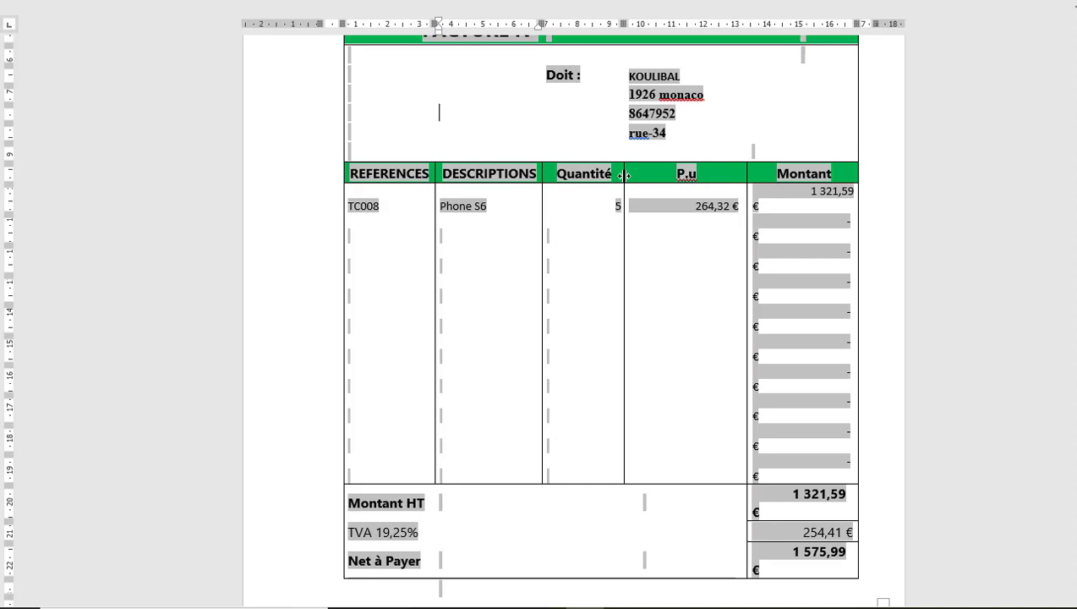
{"action": "left_click_drag", "start_coordinate": [624, 173], "coordinate": [606, 174]}
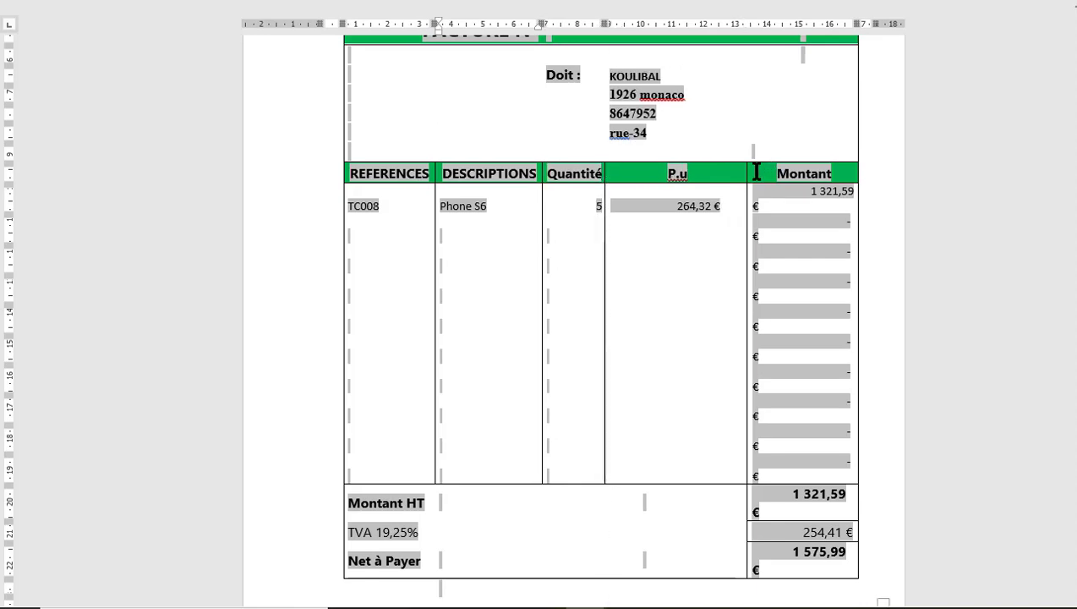
{"action": "left_click_drag", "start_coordinate": [747, 173], "coordinate": [732, 172]}
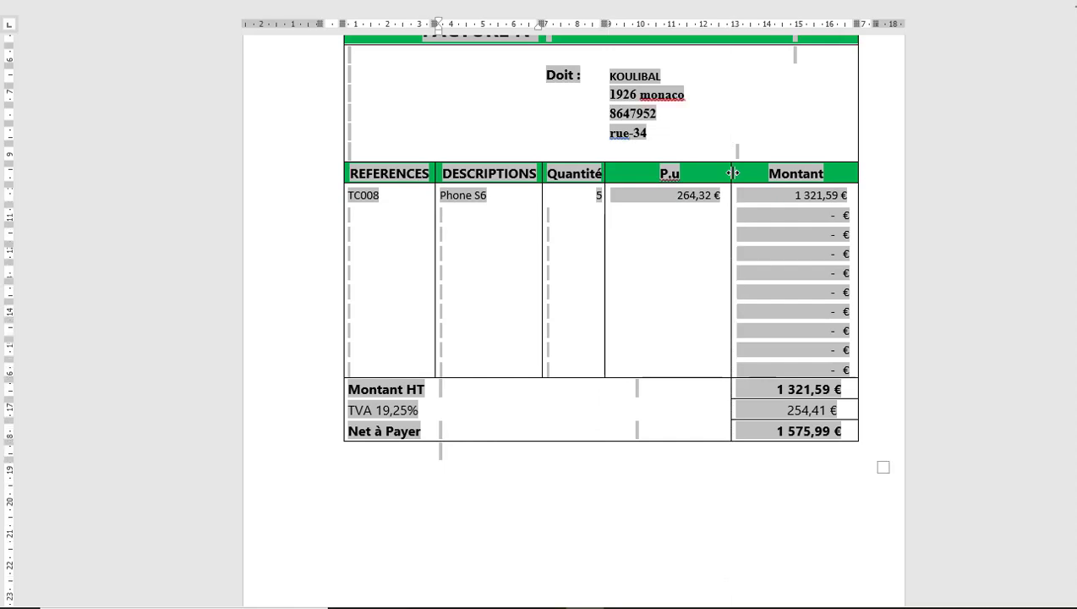
{"action": "left_click", "coordinate": [779, 295]}
- Right-align the Montant HT, TVA and Net à Payer amounts in the pasted invoice table
{"action": "mouse_move", "coordinate": [724, 398]}
{"action": "left_mouse_down"}
{"action": "mouse_move", "coordinate": [725, 284]}
{"action": "mouse_move", "coordinate": [735, 394]}
{"action": "left_mouse_up"}
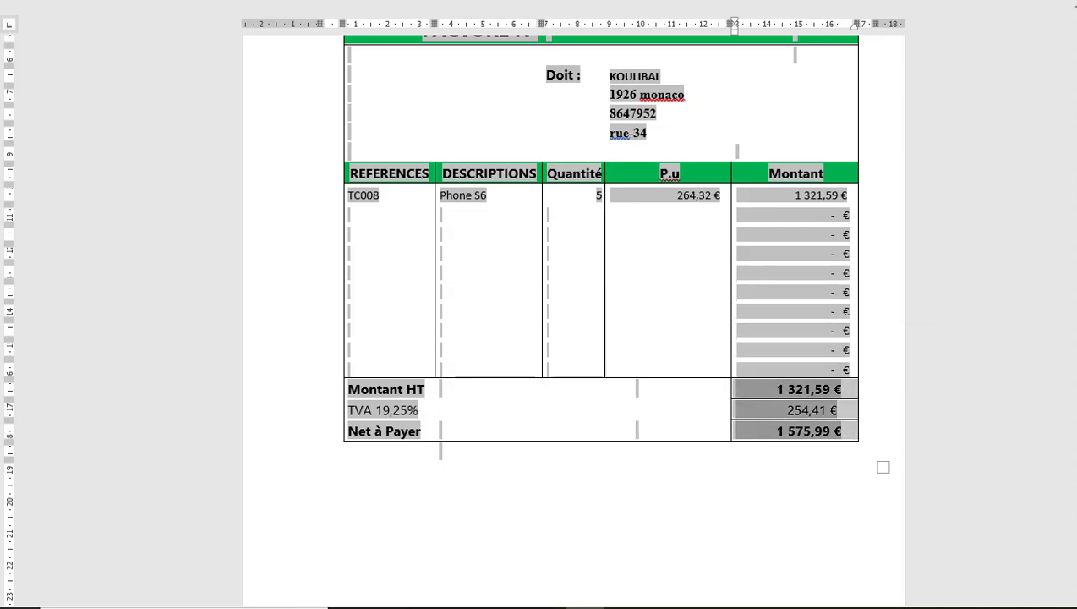
{"action": "scroll", "coordinate": [601, 338], "scroll_direction": "up", "scroll_amount": 6}
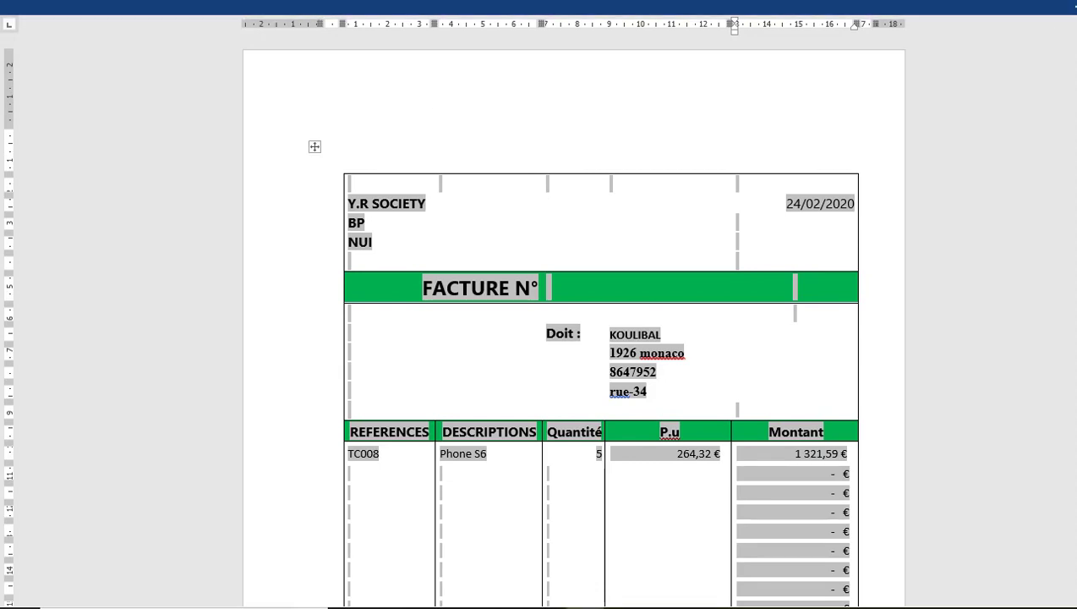
{"action": "left_click", "coordinate": [1074, 7]}
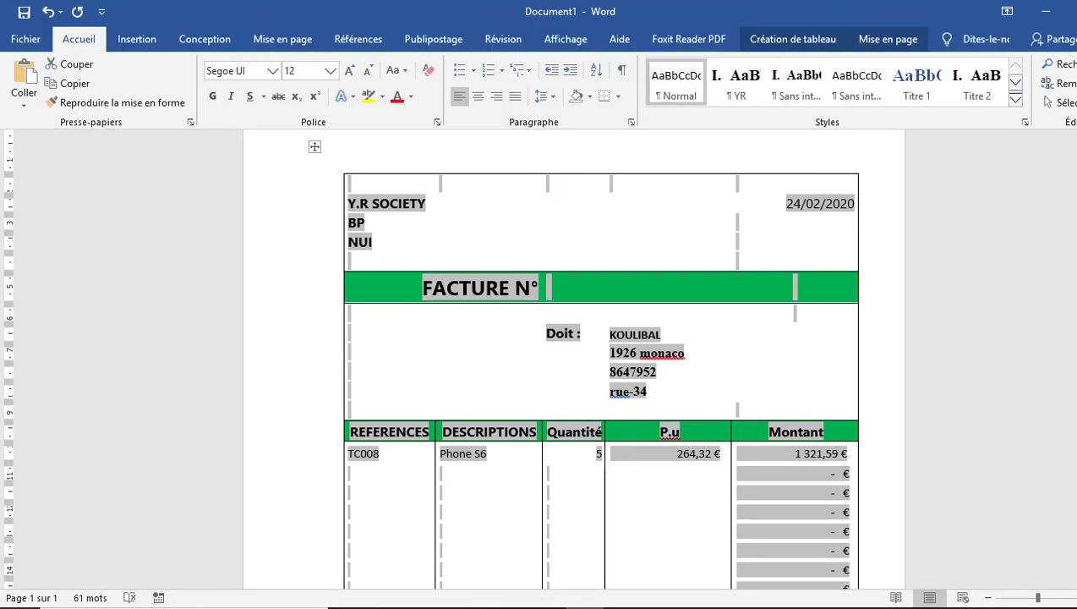
{"action": "left_click", "coordinate": [499, 95]}
{"action": "left_click", "coordinate": [973, 356]}
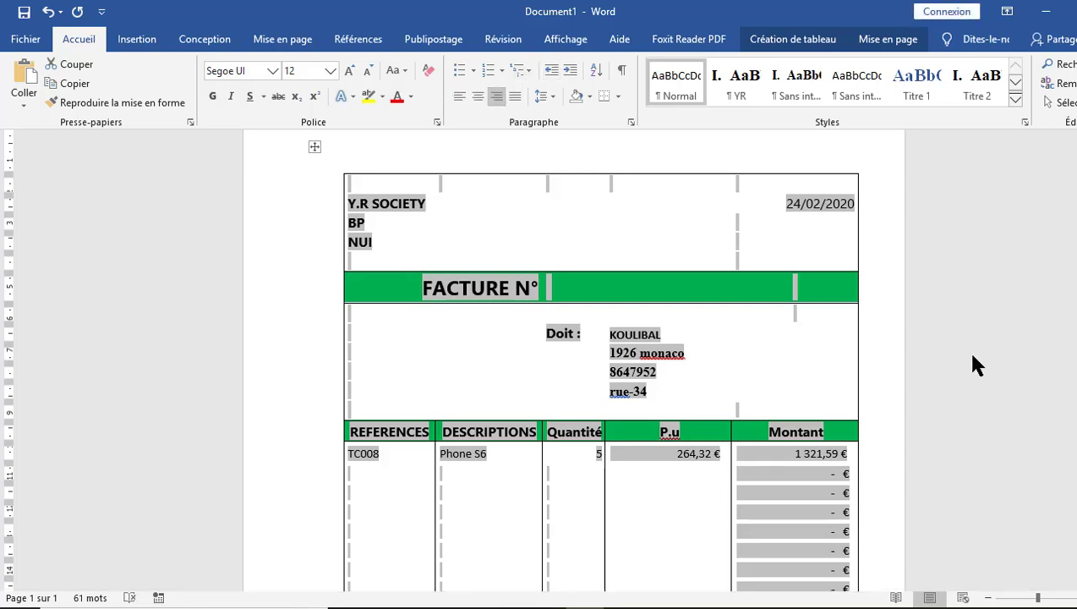
- Examine the layout of the pasted invoice in Word from the company header down to the totals
{"action": "scroll", "coordinate": [558, 338], "scroll_direction": "down", "scroll_amount": 5}
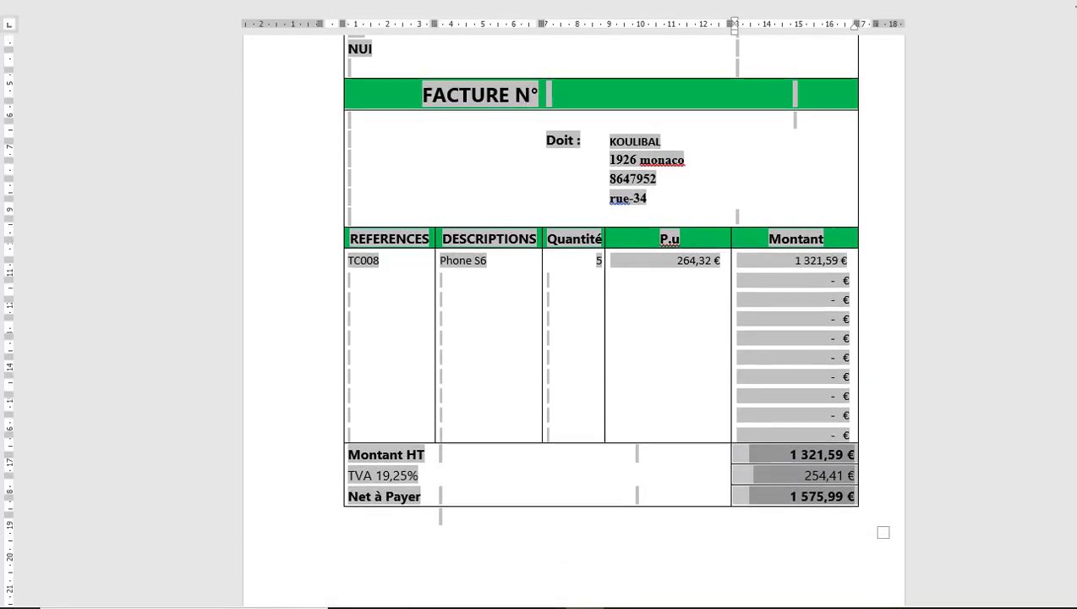
{"action": "scroll", "coordinate": [599, 352], "scroll_direction": "up", "scroll_amount": 3}
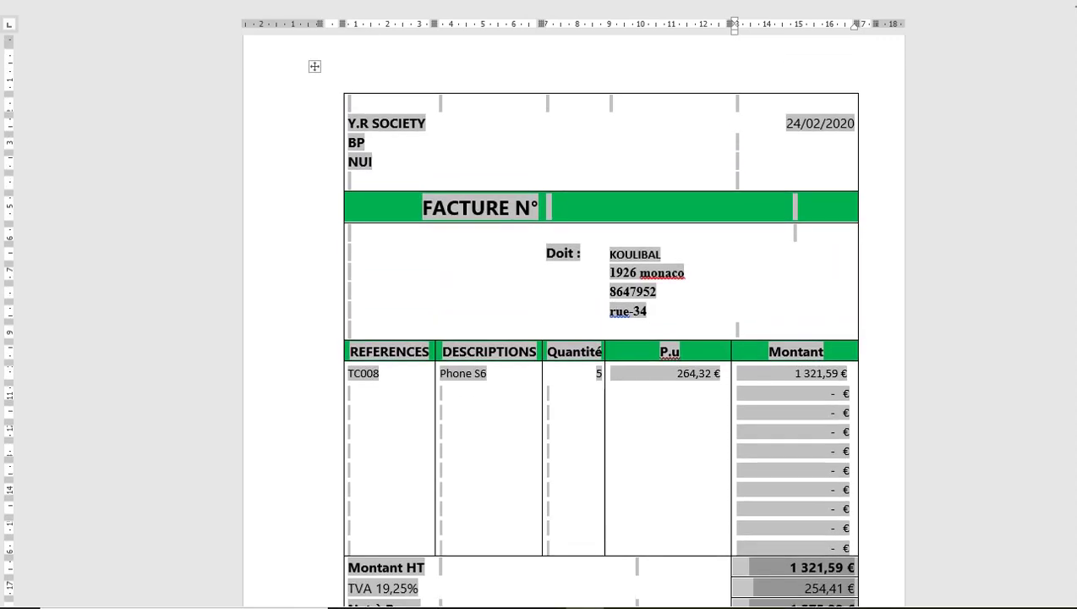
{"action": "left_click", "coordinate": [640, 315]}
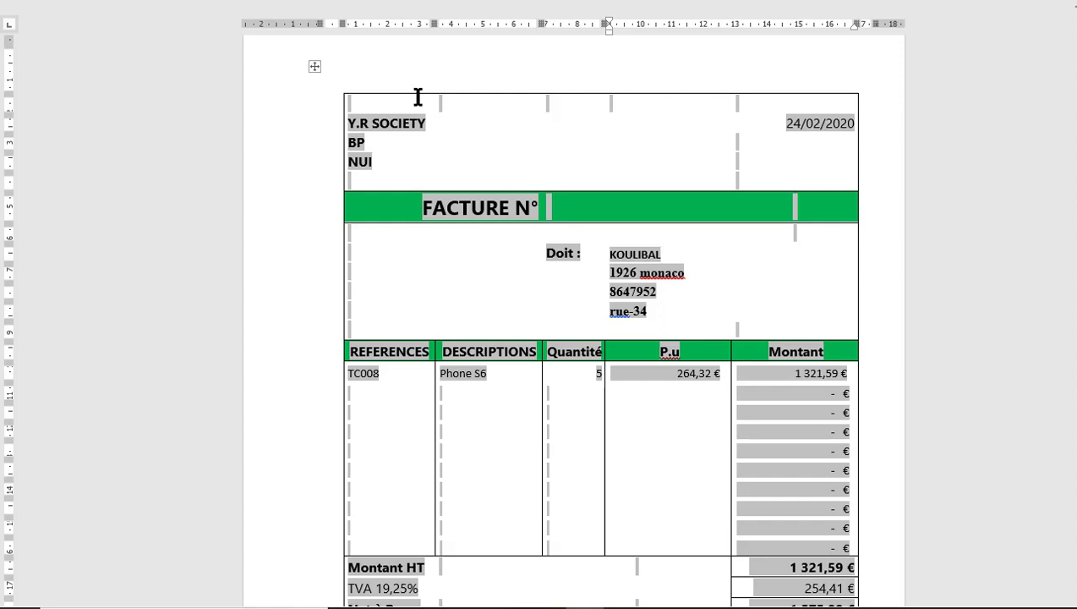
{"action": "left_click", "coordinate": [384, 61]}
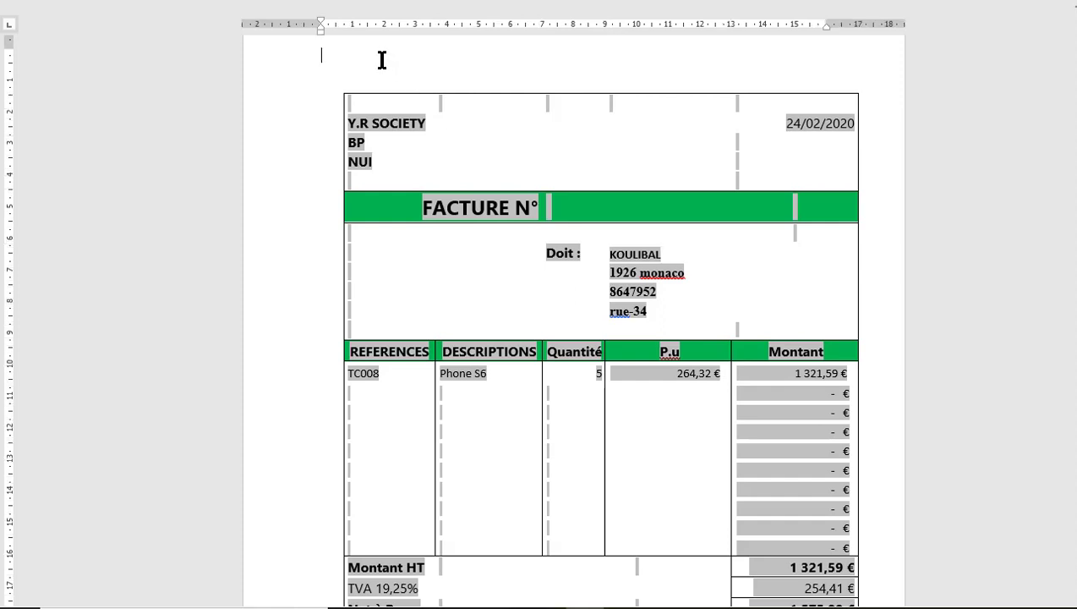
{"action": "left_click_drag", "start_coordinate": [368, 51], "coordinate": [917, 89]}
{"action": "scroll", "coordinate": [670, 335], "scroll_direction": "down", "scroll_amount": 5}
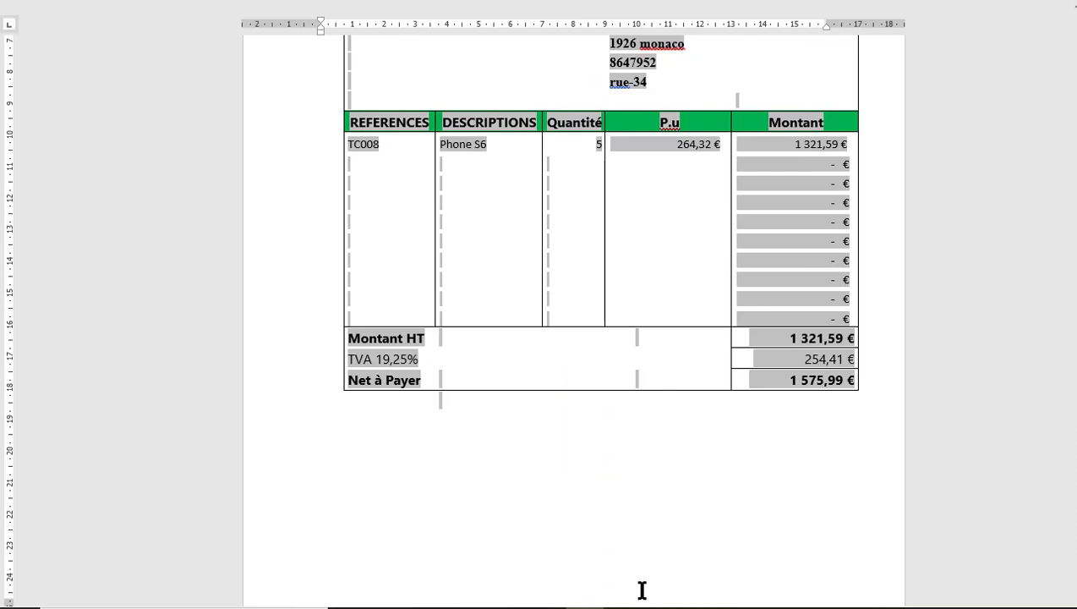
{"action": "left_click", "coordinate": [616, 509]}
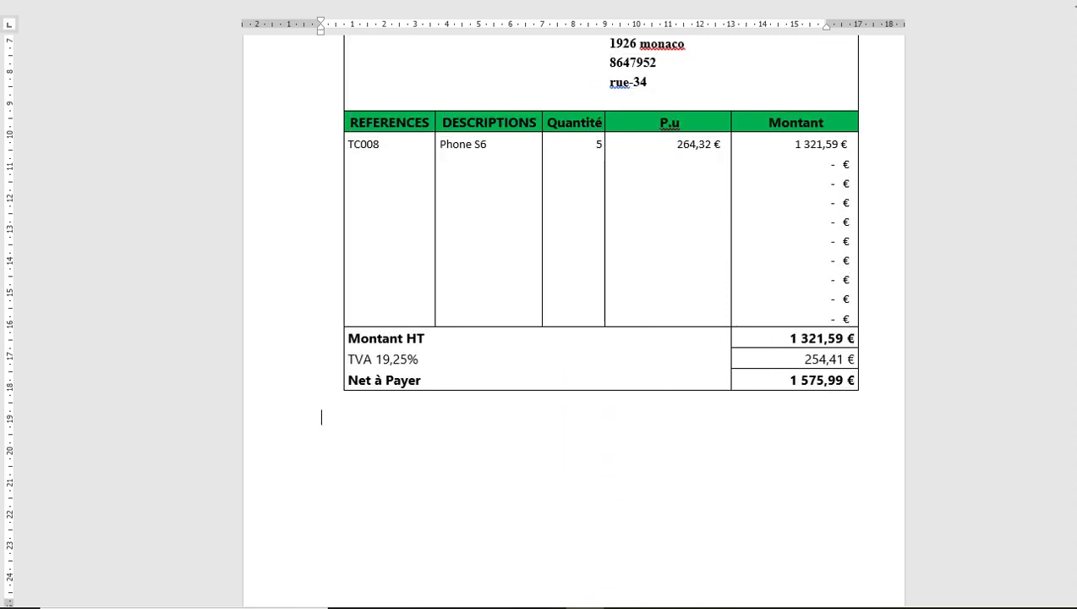
{"action": "scroll", "coordinate": [575, 321], "scroll_direction": "down", "scroll_amount": 1}
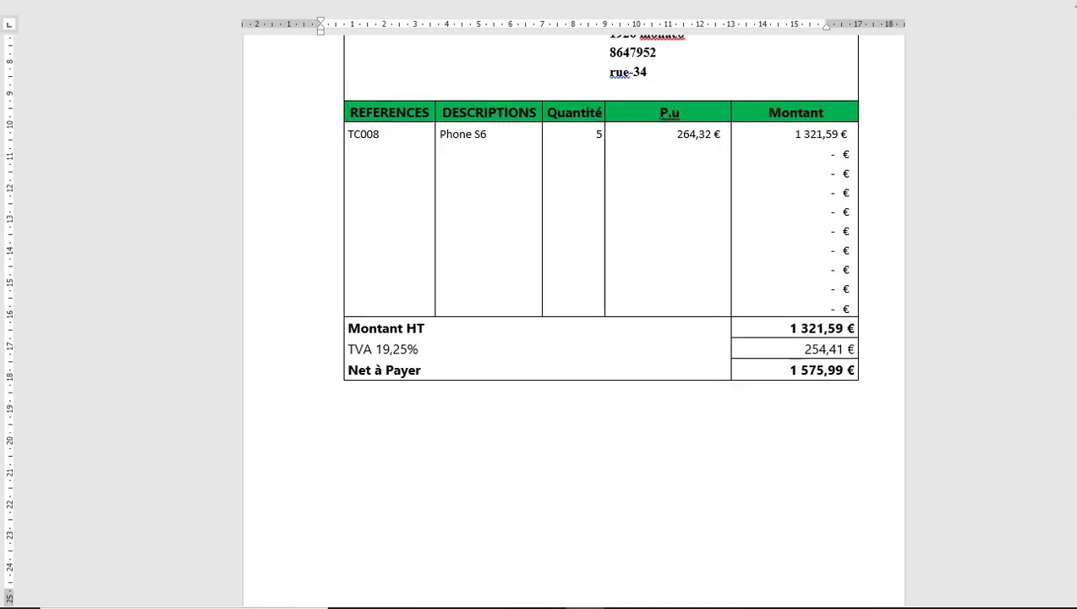
{"action": "scroll", "coordinate": [601, 321], "scroll_direction": "up", "scroll_amount": 2}
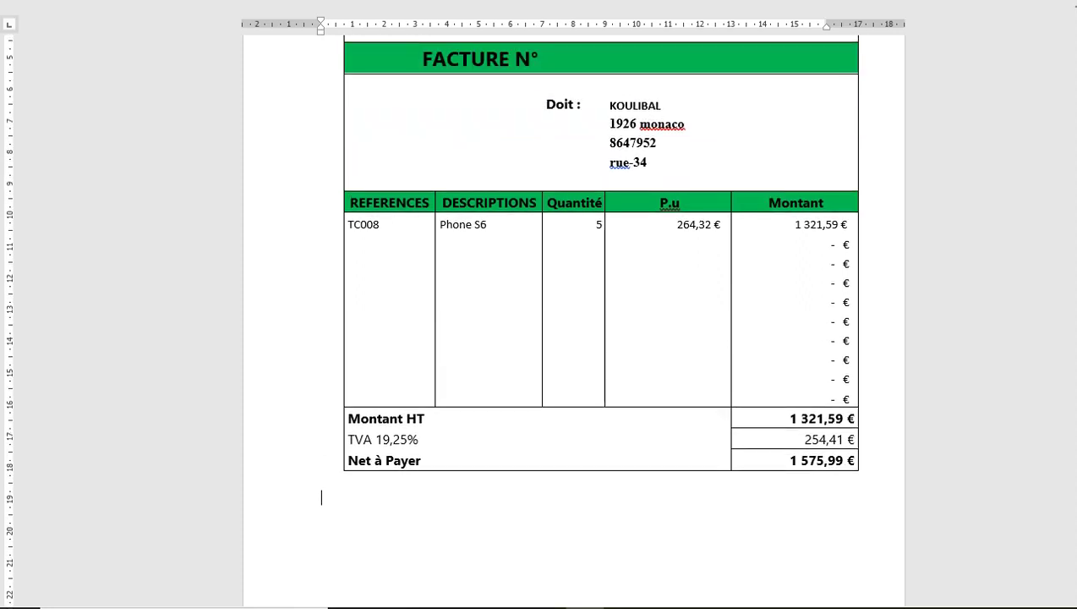
- Switch to the Classeur1 workbook in Excel and add article TC001 in C18 with a quantity of 12 in E18
{"action": "mouse_move", "coordinate": [544, 601]}
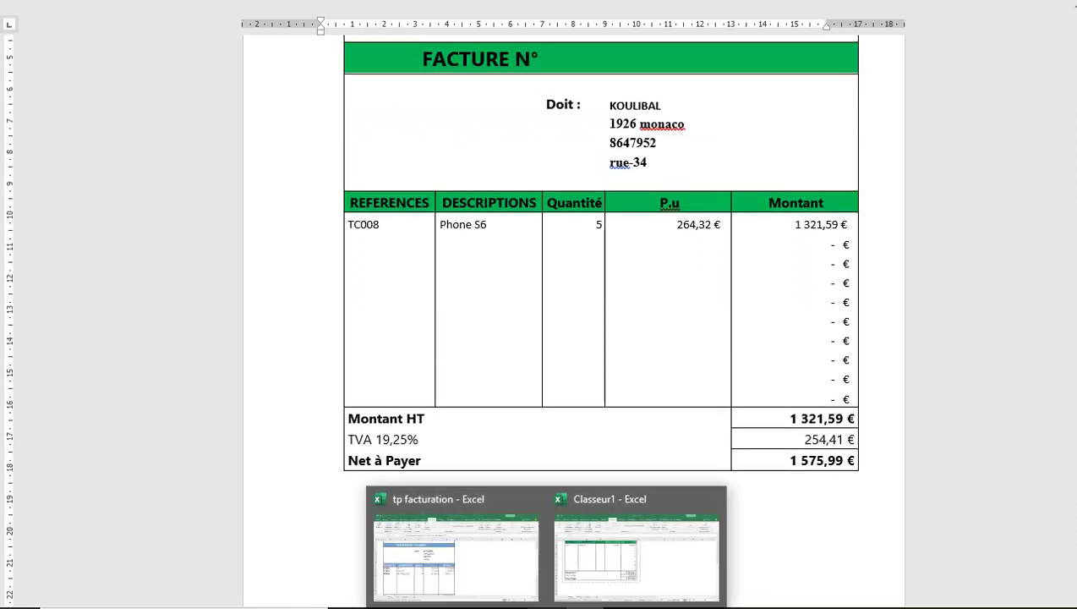
{"action": "left_click", "coordinate": [601, 580]}
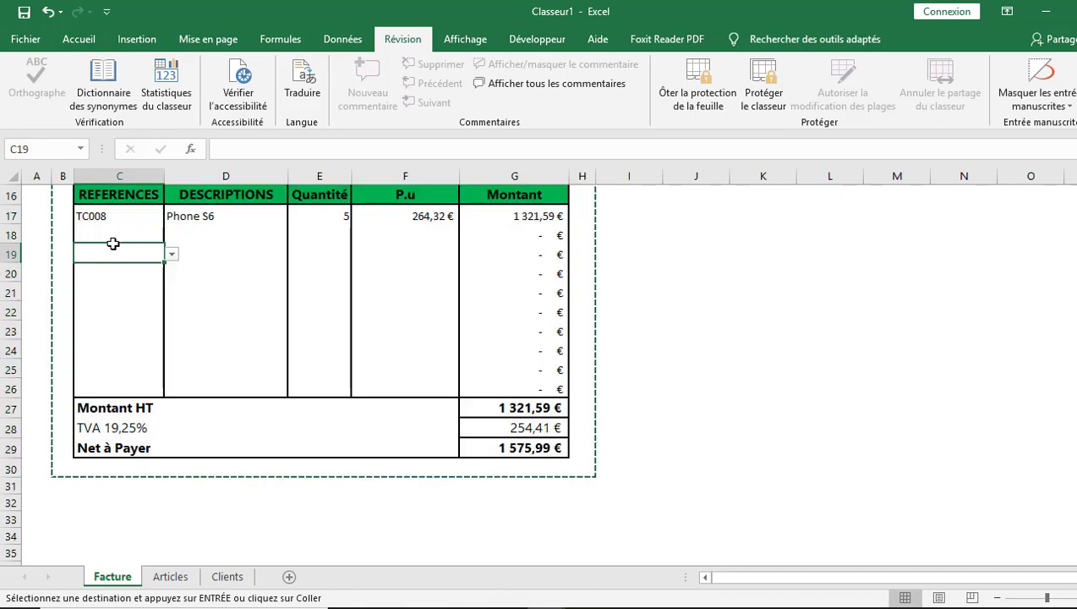
{"action": "left_click", "coordinate": [129, 227]}
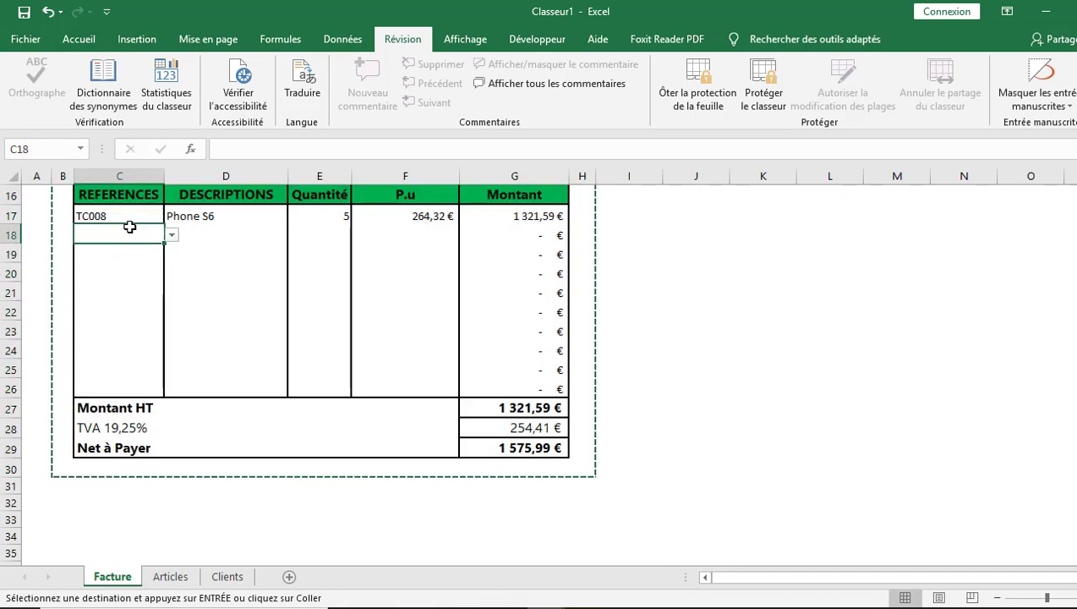
{"action": "left_click", "coordinate": [172, 235]}
{"action": "left_click", "coordinate": [144, 253]}
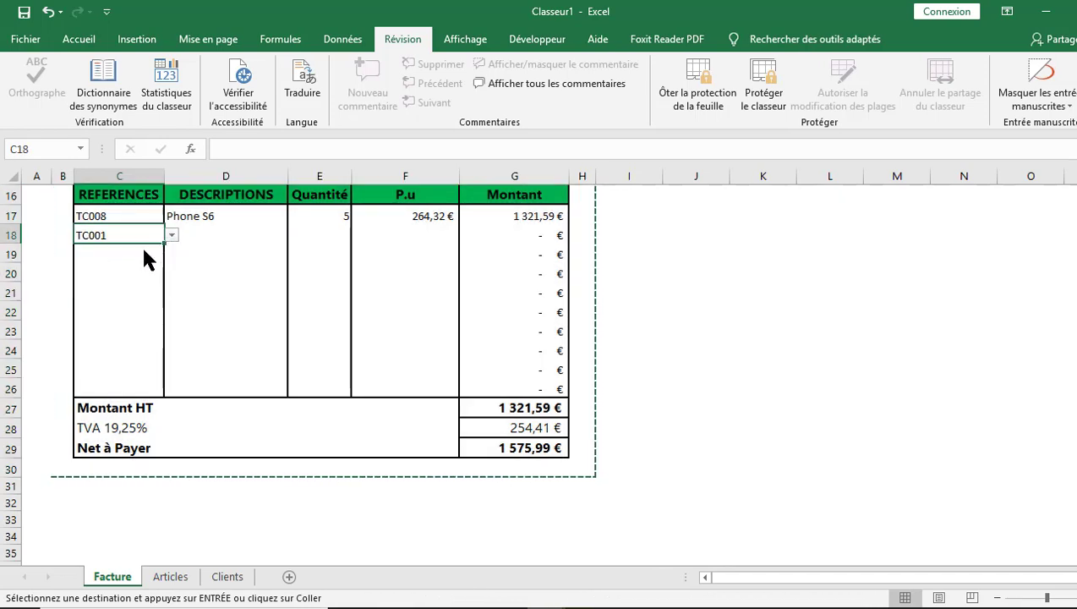
{"action": "left_click", "coordinate": [317, 235]}
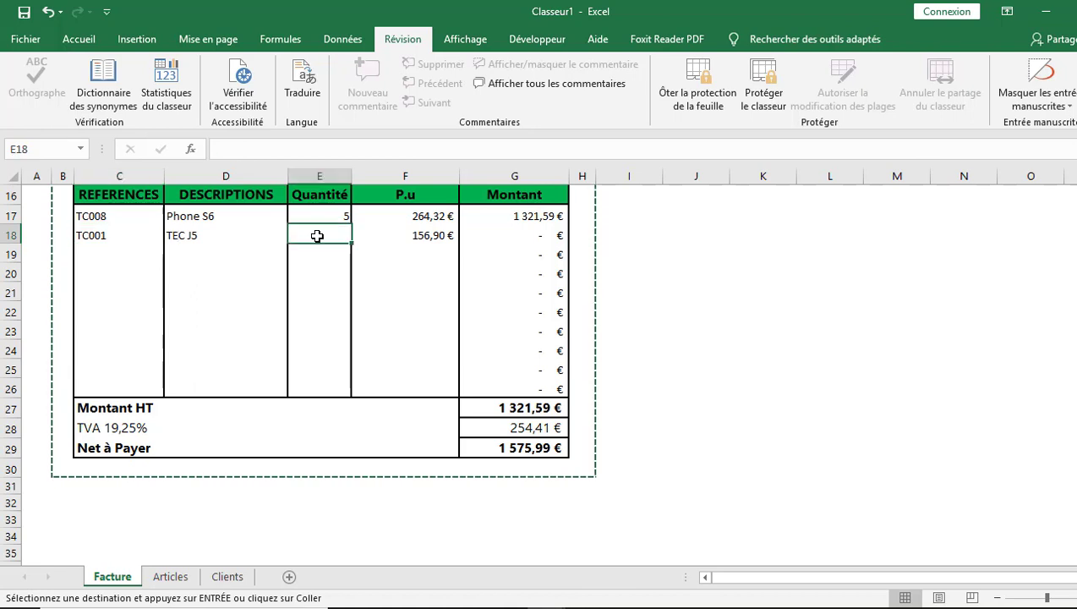
{"action": "type", "text": "12"}
{"action": "key", "text": "Return"}
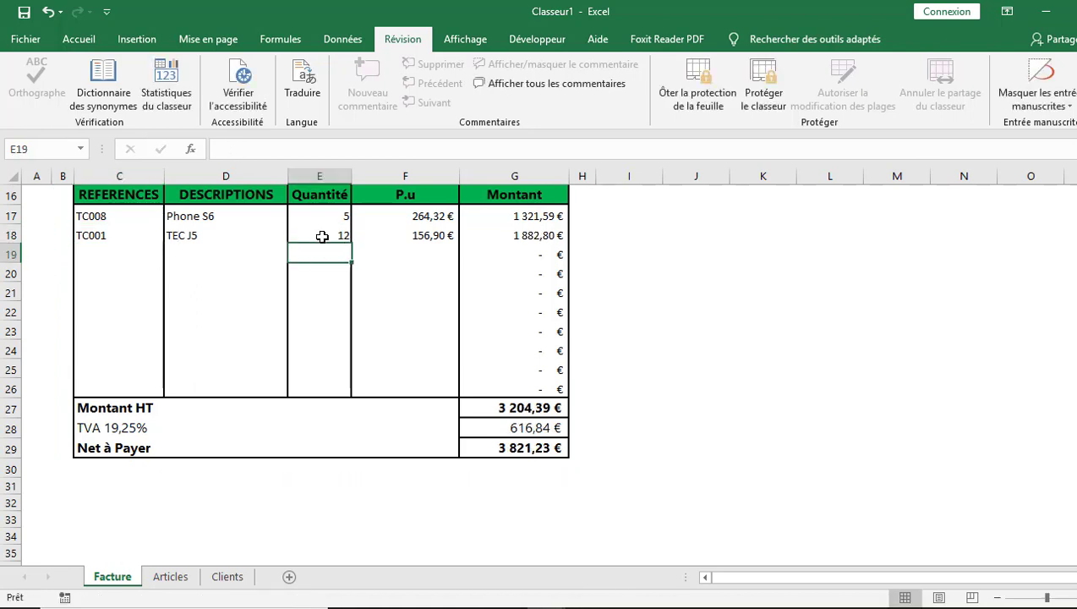
- Add article TC004 in C19 of the invoice with a quantity of 4 in E19
{"action": "left_click", "coordinate": [149, 254]}
{"action": "left_click", "coordinate": [174, 256]}
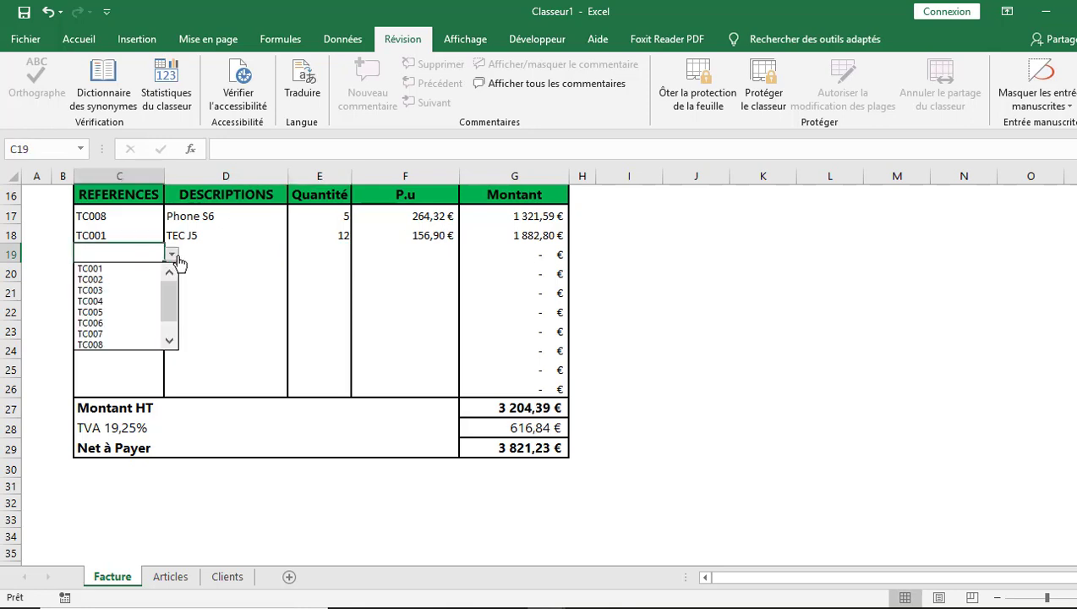
{"action": "left_click", "coordinate": [129, 300]}
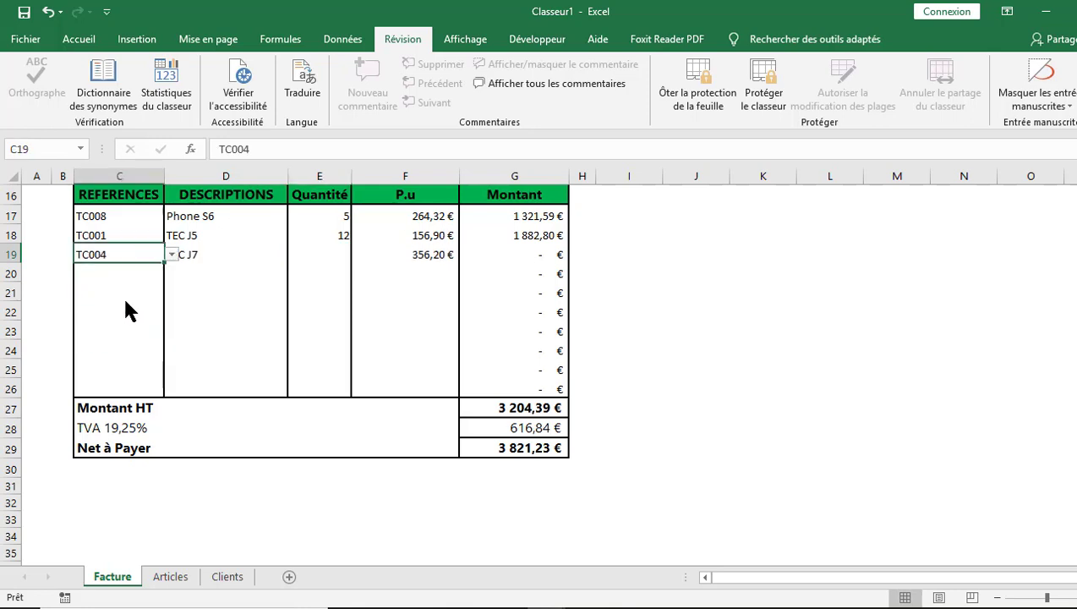
{"action": "left_click", "coordinate": [338, 250]}
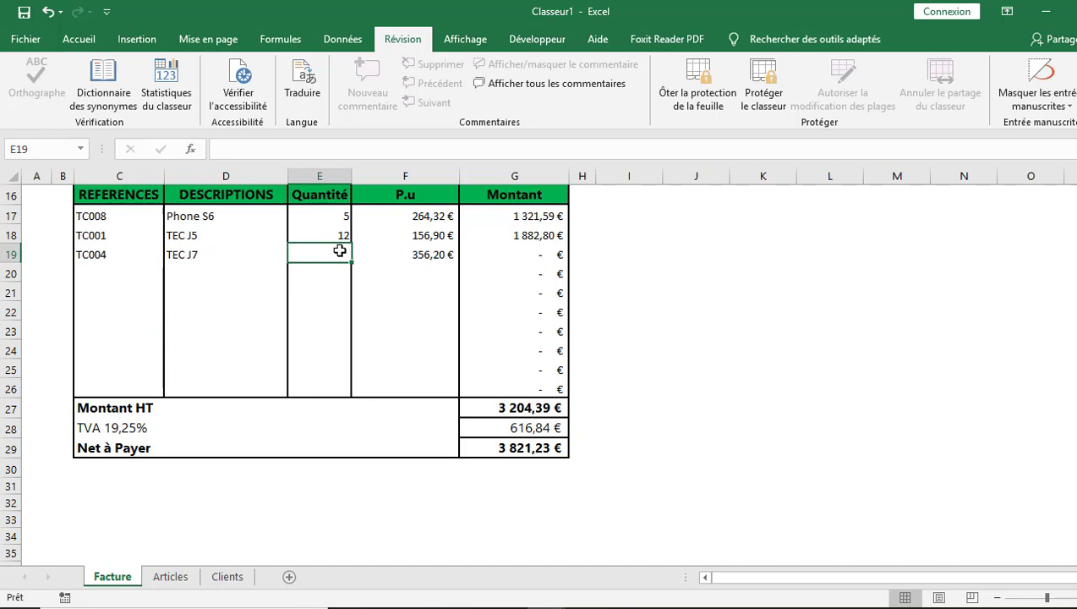
{"action": "type", "text": "4"}
{"action": "key", "text": "Return"}
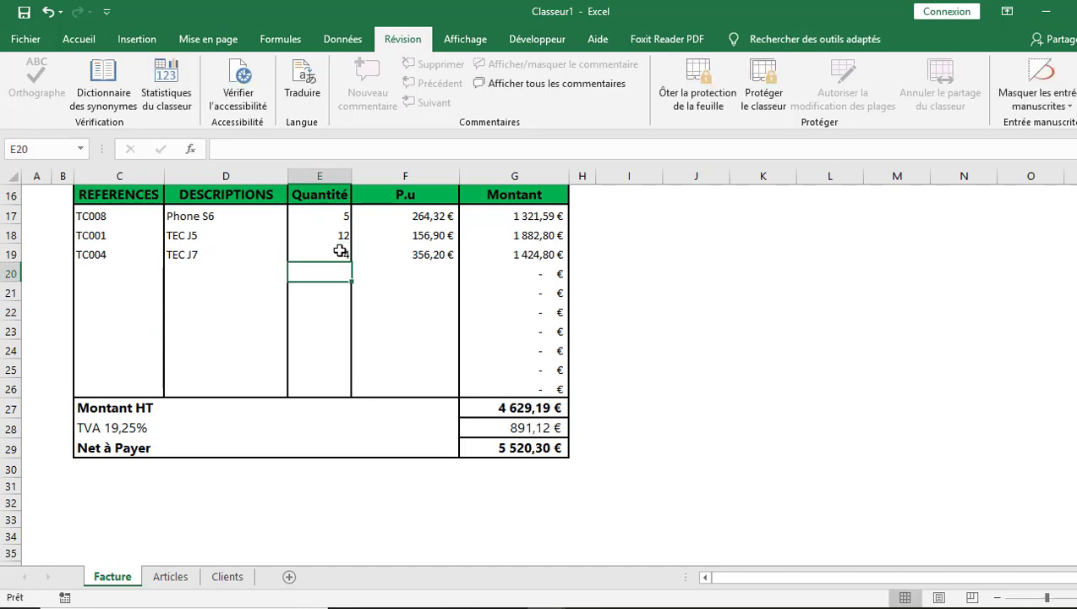
- Switch to Document1 in Word and left-align the quantities in the Quantité column of the linked invoice table
{"action": "left_click", "coordinate": [581, 600]}
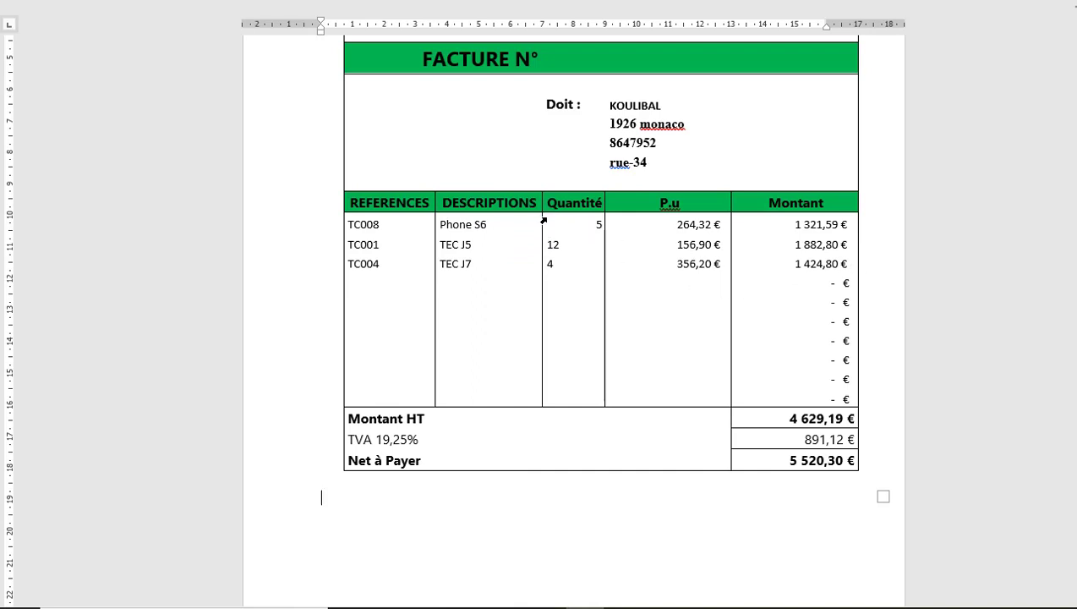
{"action": "left_click_drag", "start_coordinate": [544, 224], "coordinate": [548, 302]}
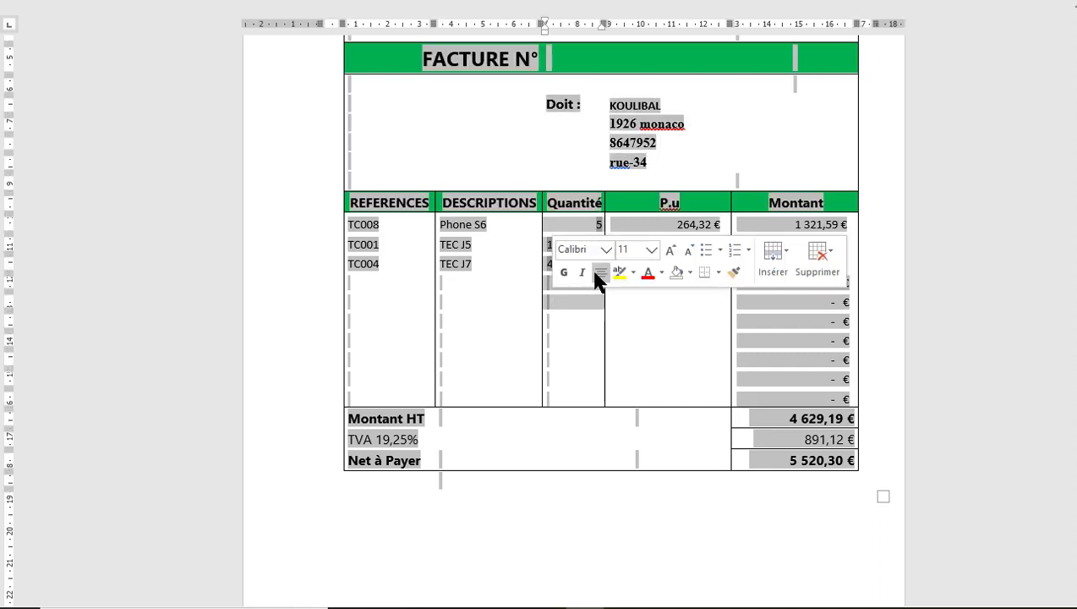
{"action": "left_click", "coordinate": [1070, 8]}
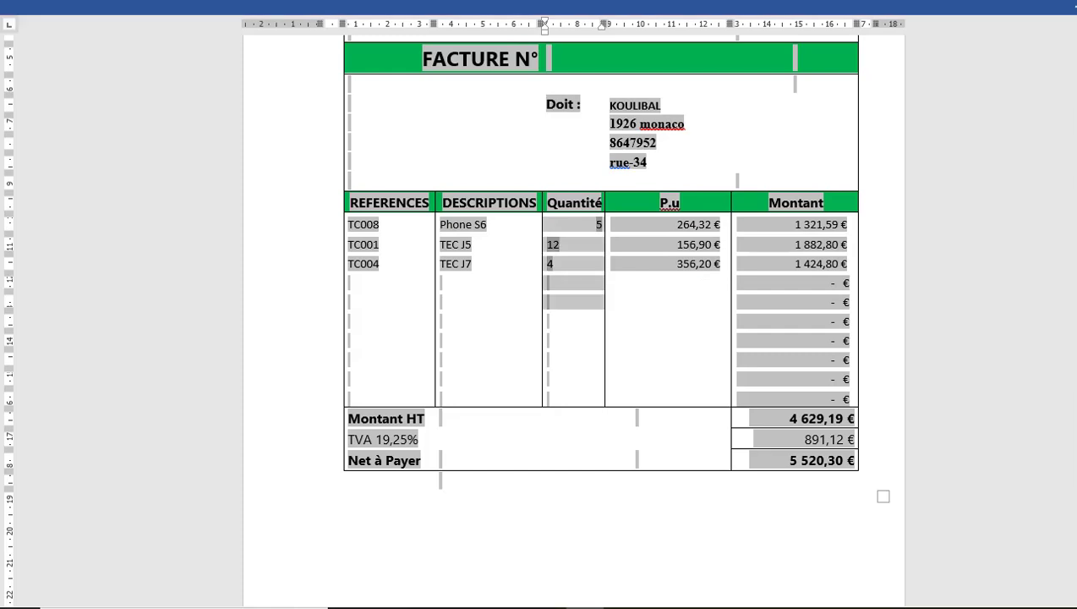
{"action": "left_click", "coordinate": [1070, 8]}
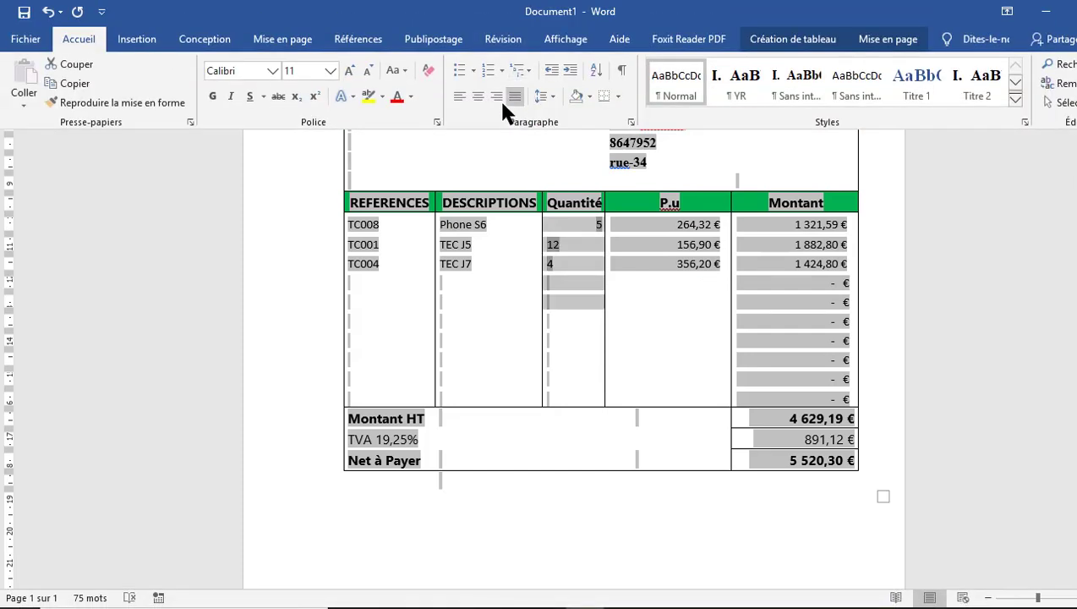
{"action": "left_click", "coordinate": [496, 98]}
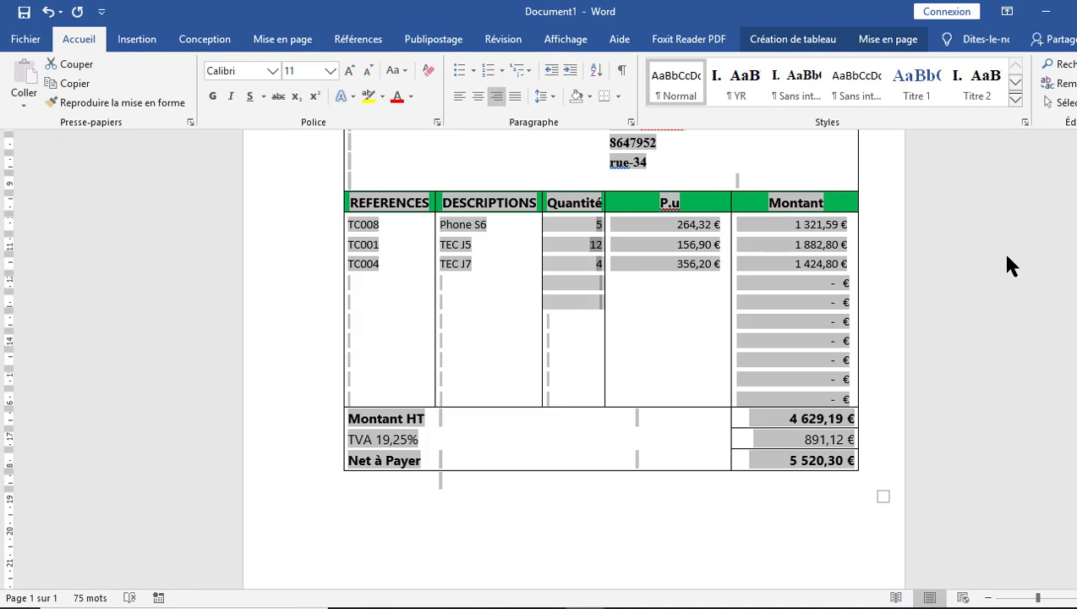
{"action": "left_click", "coordinate": [463, 96]}
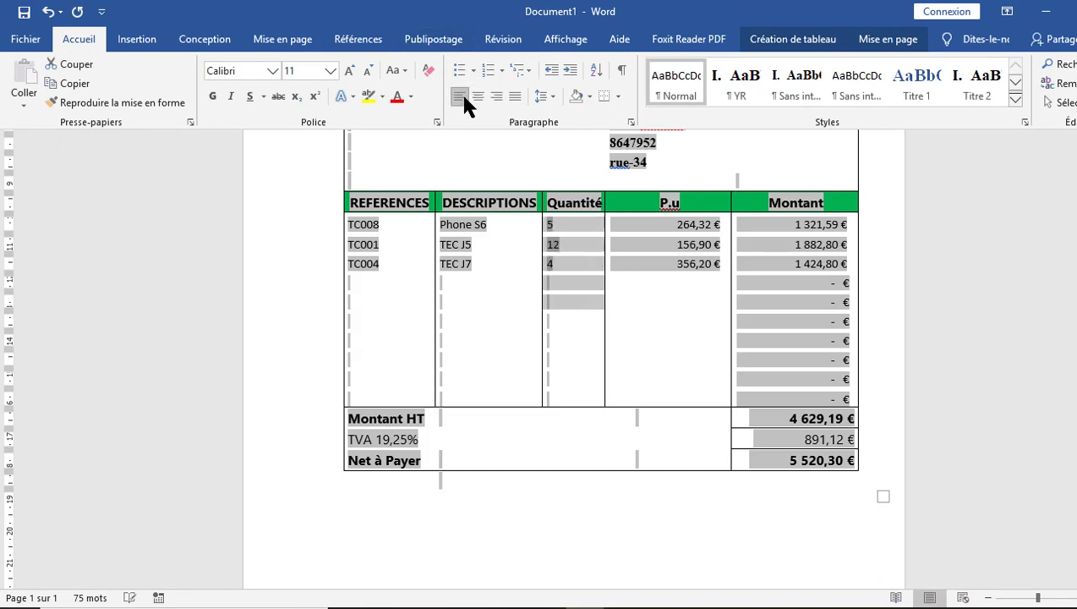
{"action": "left_click", "coordinate": [903, 275]}
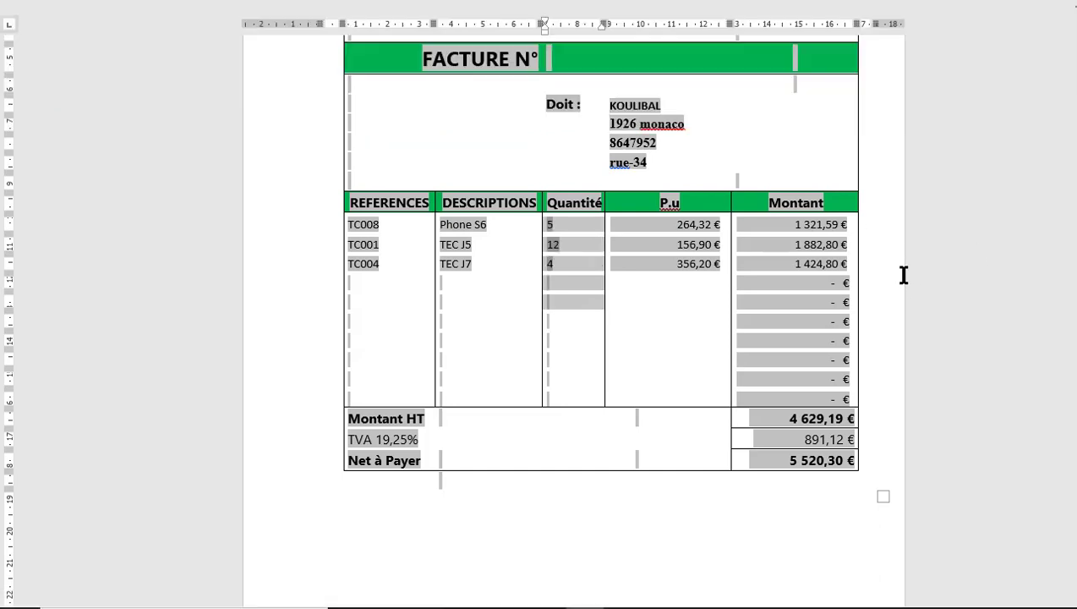
- Arrange the Excel workbook and Word document side by side and add article TC007 in C20 with a quantity of 15 in E20
{"action": "left_click", "coordinate": [956, 332]}
{"action": "left_click", "coordinate": [683, 522]}
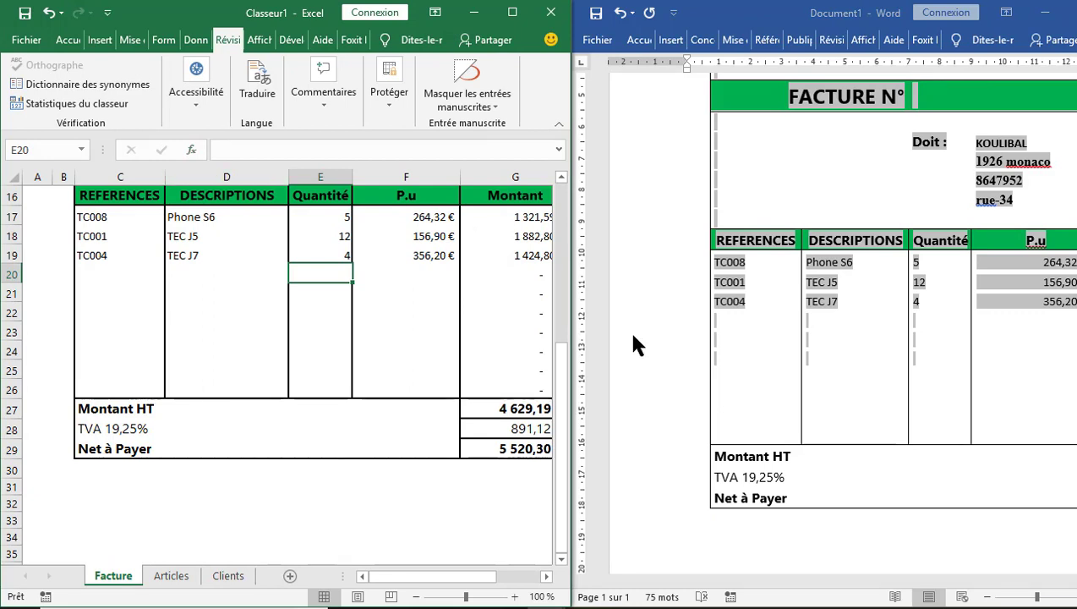
{"action": "left_click", "coordinate": [145, 274]}
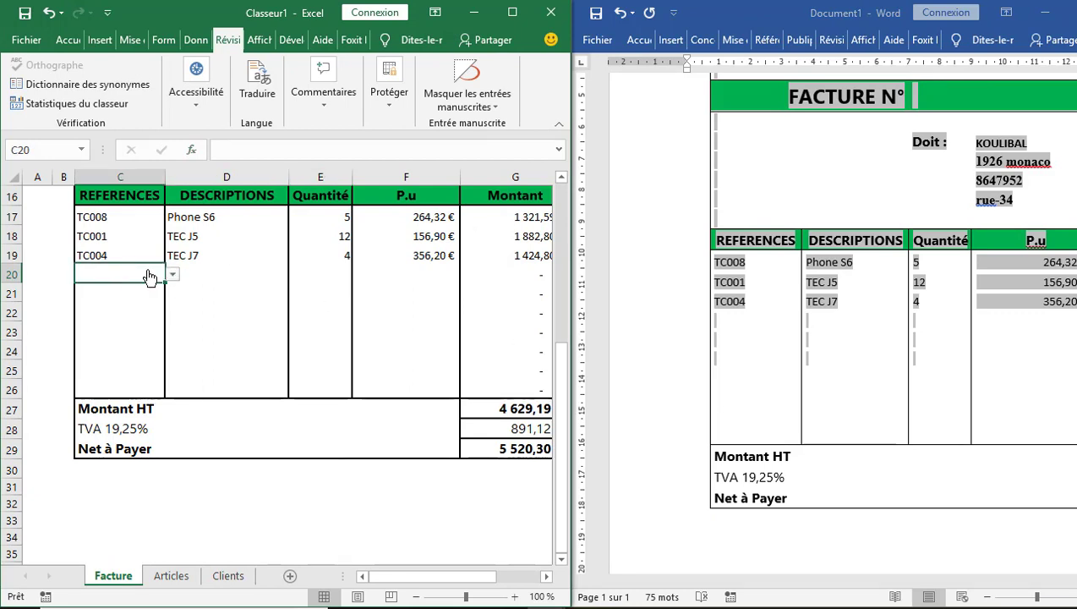
{"action": "left_click", "coordinate": [172, 274]}
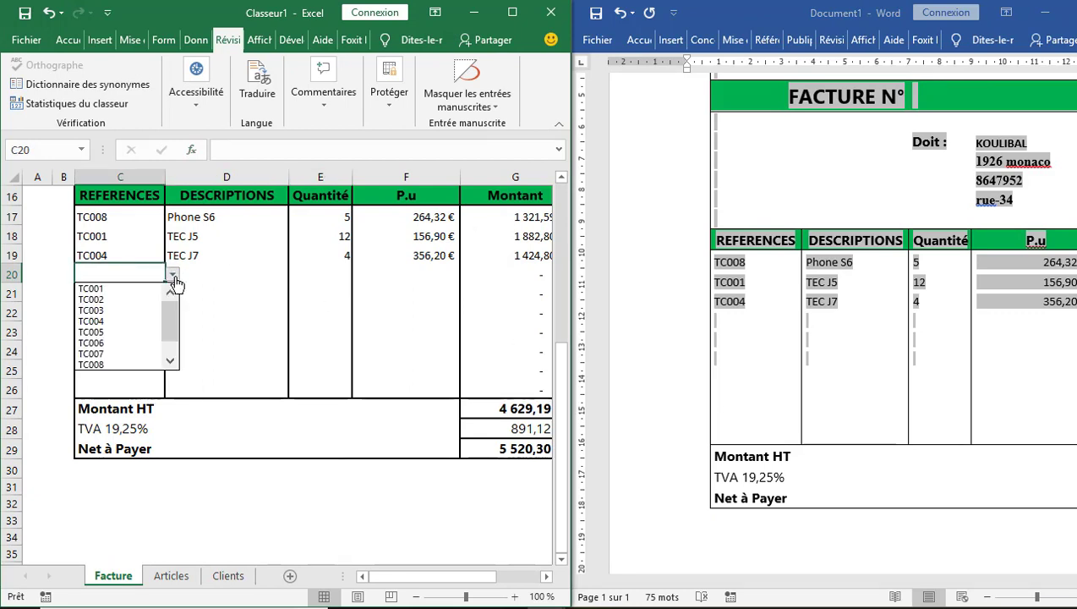
{"action": "left_click", "coordinate": [93, 354]}
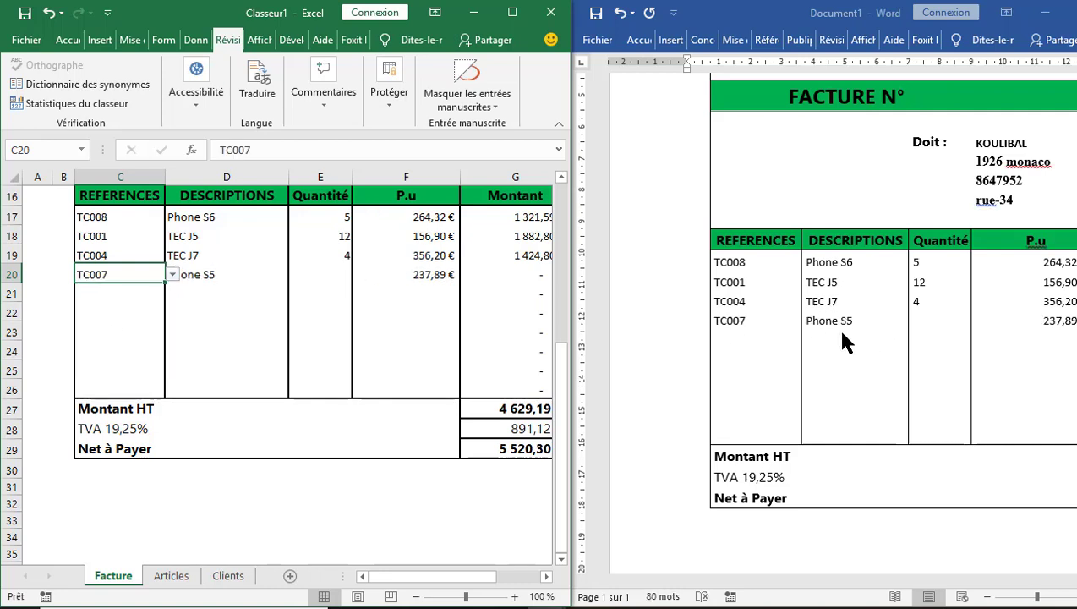
{"action": "left_click", "coordinate": [321, 275]}
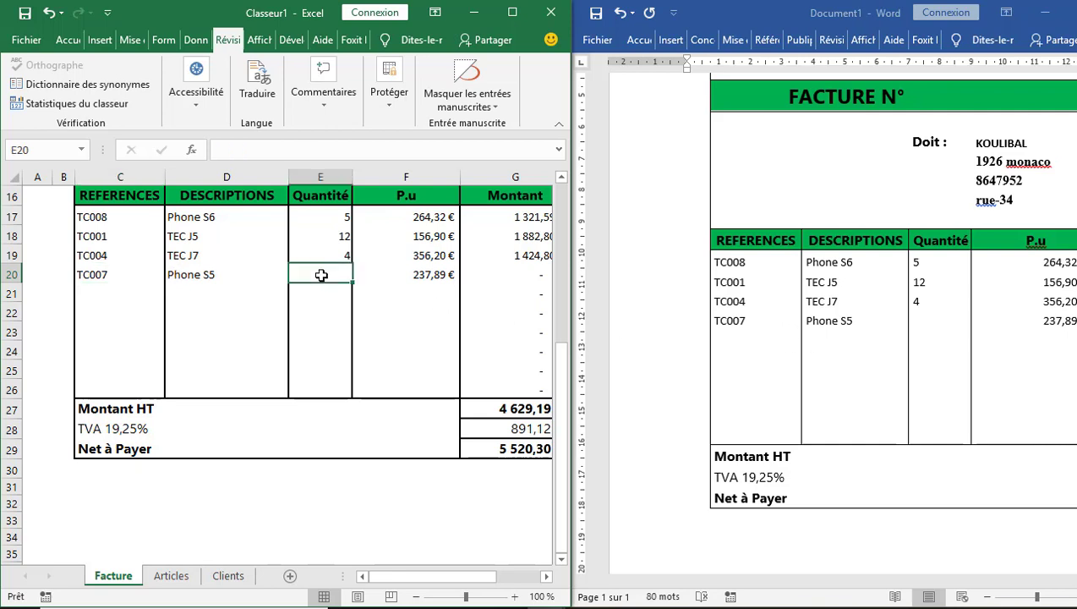
{"action": "type", "text": "15"}
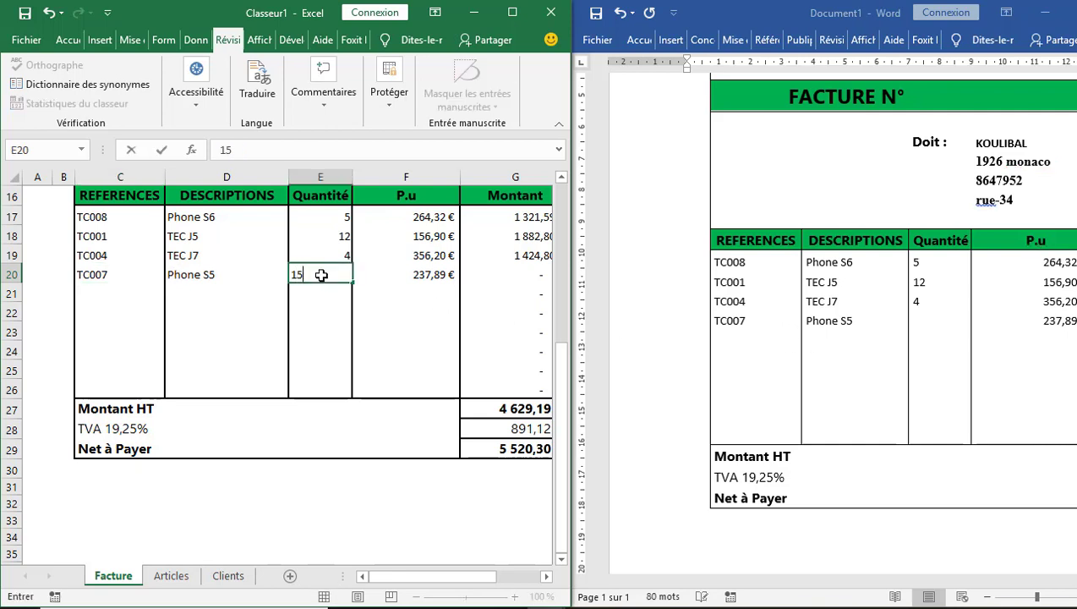
{"action": "key", "text": "Return"}
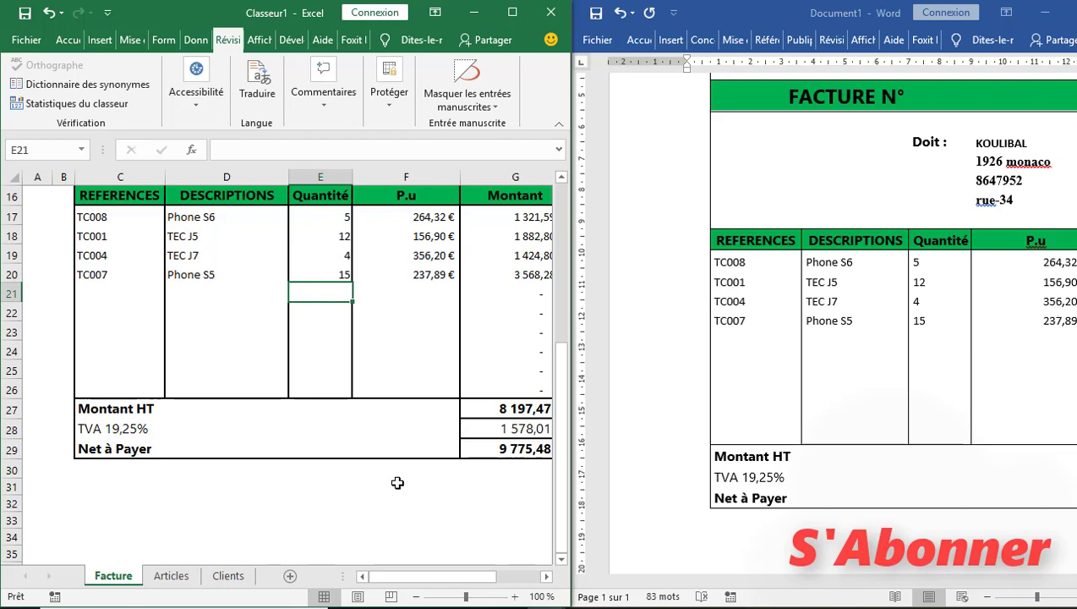
- Select the invoice number cell E9 beside FACTURE N° in the workbook
{"action": "left_click_drag", "start_coordinate": [554, 405], "coordinate": [561, 264]}
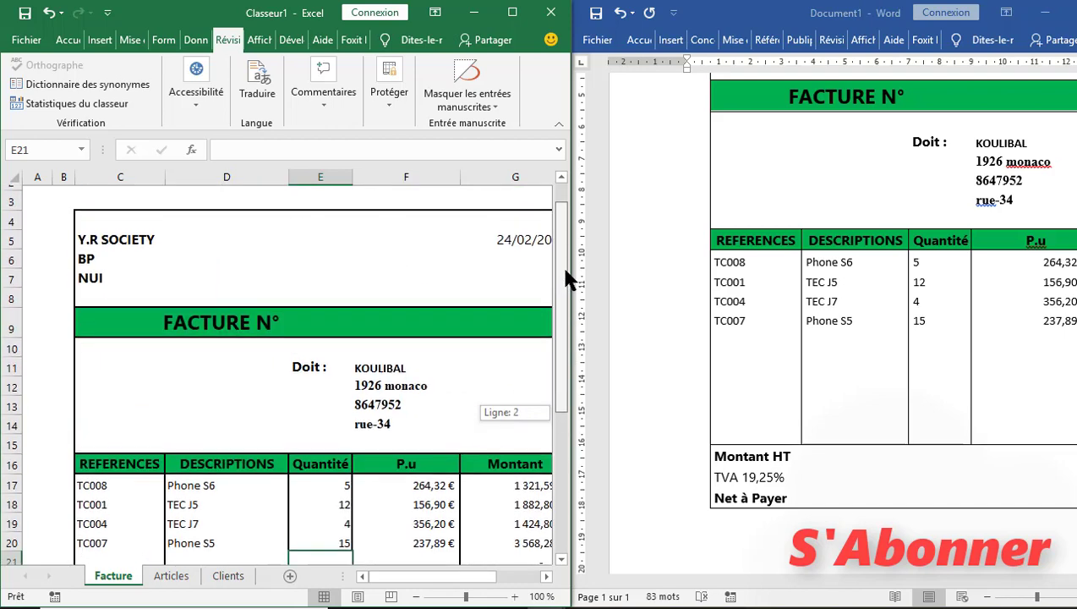
{"action": "left_click", "coordinate": [314, 321]}
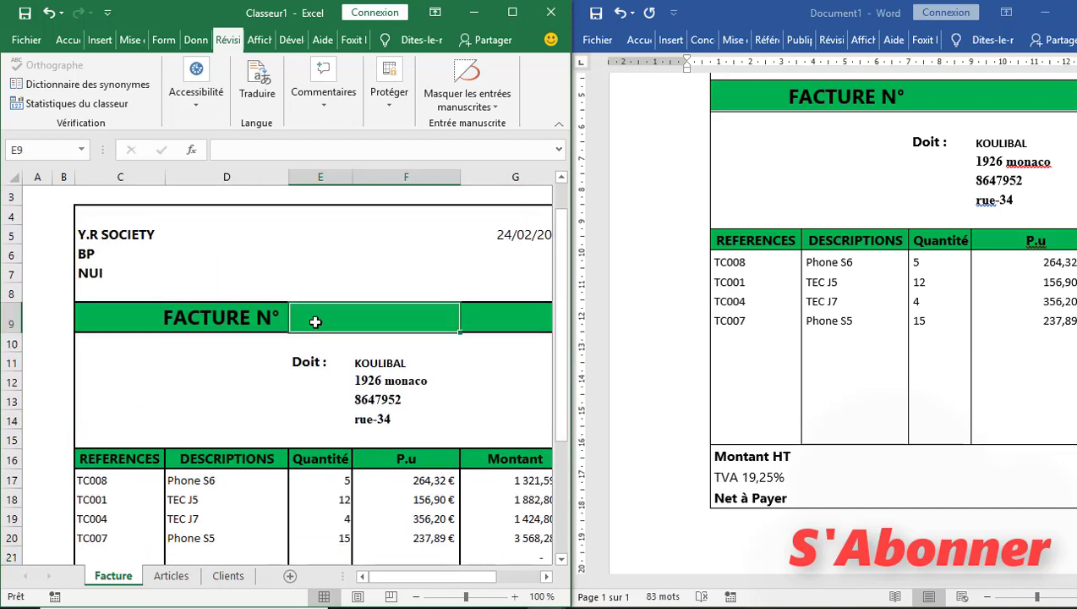